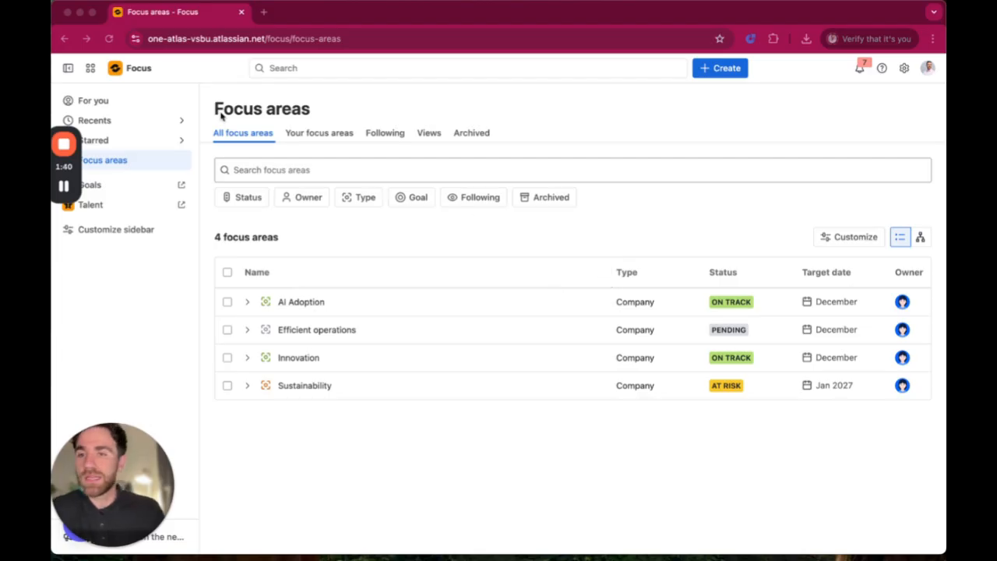
{"action": "left_click_drag", "start_coordinate": [78, 173], "coordinate": [94, 311]}
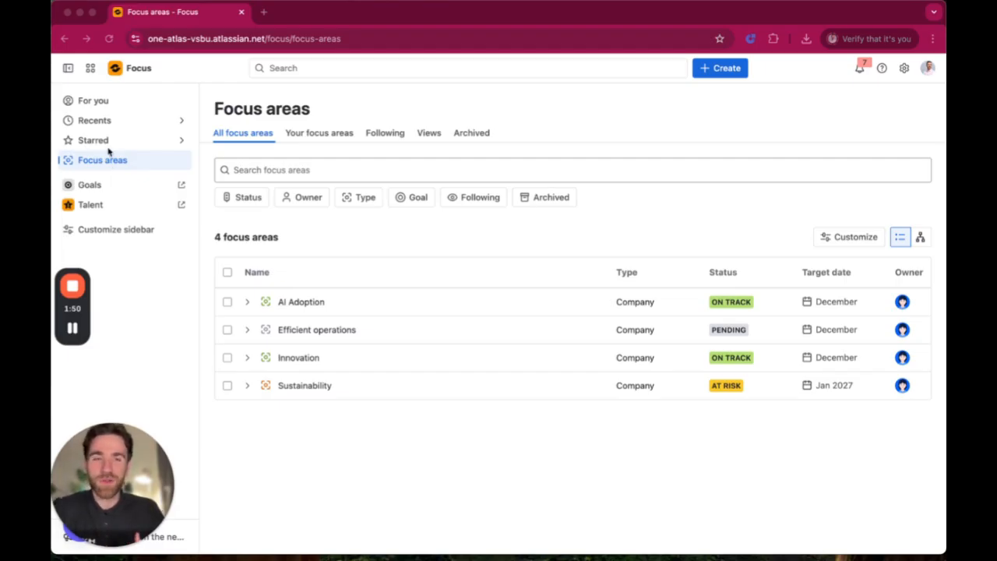
Step: Review the focus area type hierarchy in the Focus admin settings and return to the focus areas list
{"action": "left_click", "coordinate": [904, 70]}
{"action": "left_click", "coordinate": [903, 69]}
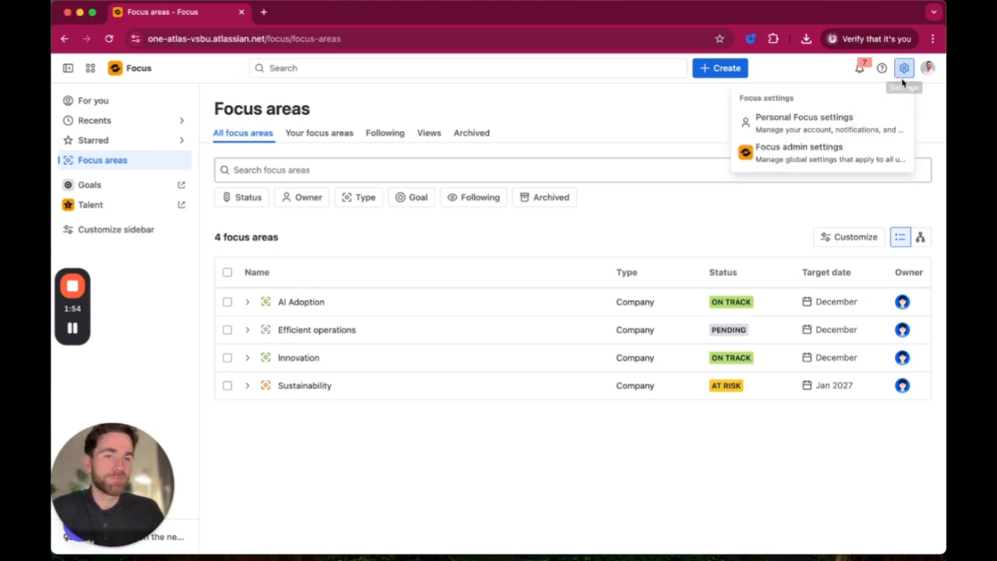
{"action": "left_click", "coordinate": [847, 167]}
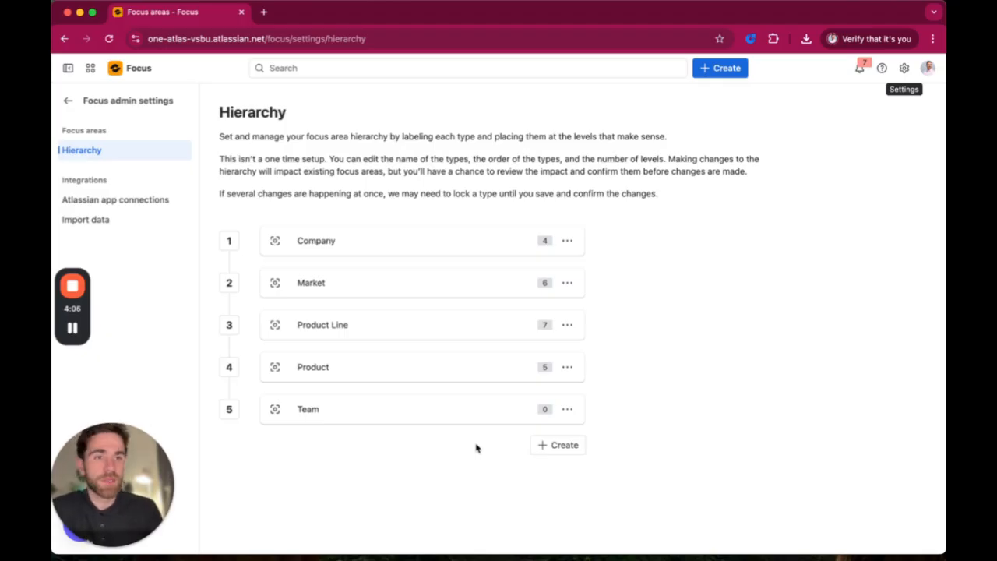
{"action": "left_click", "coordinate": [68, 100]}
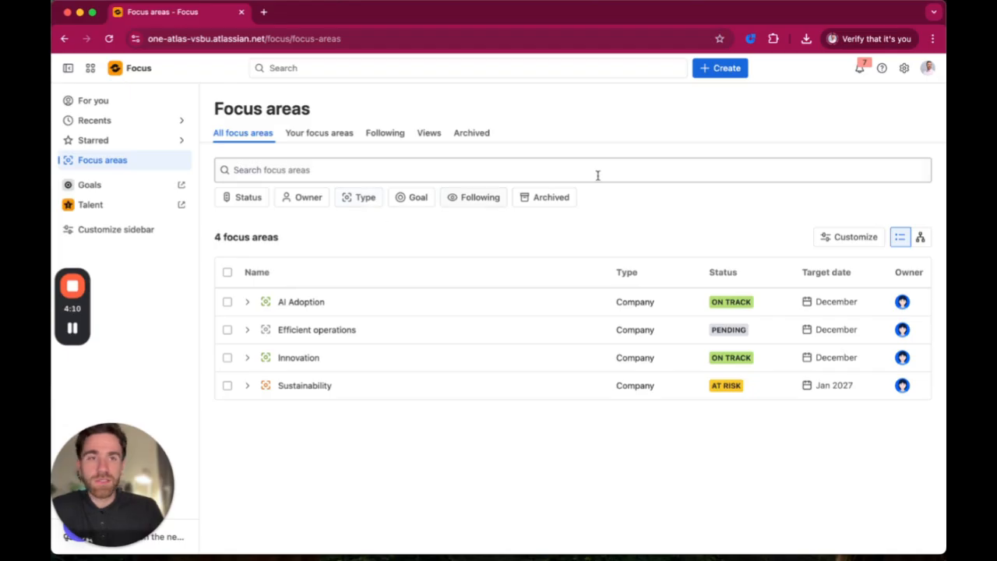
Step: Start a new Company focus area named "Digital First"
{"action": "left_click", "coordinate": [728, 77]}
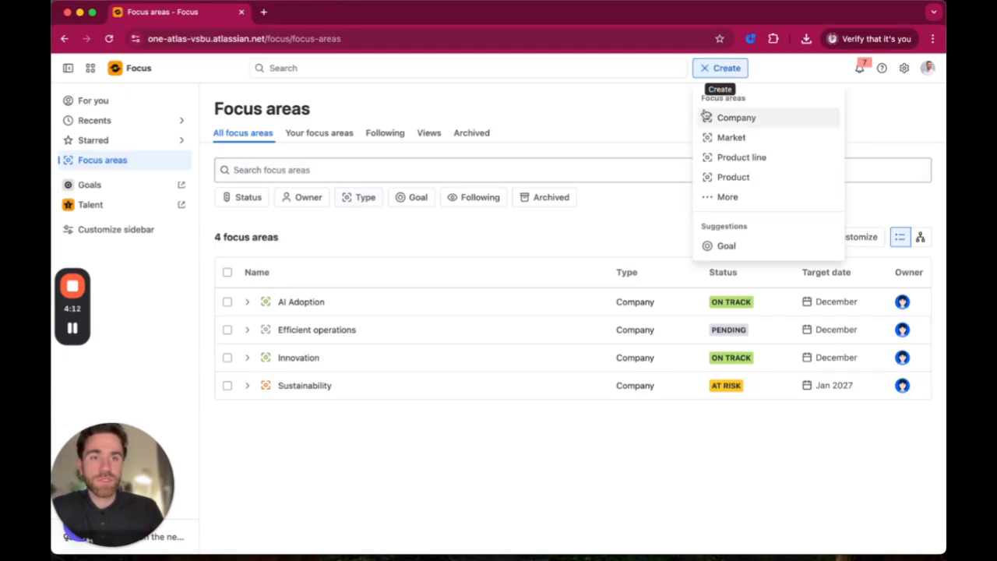
{"action": "left_click", "coordinate": [749, 121]}
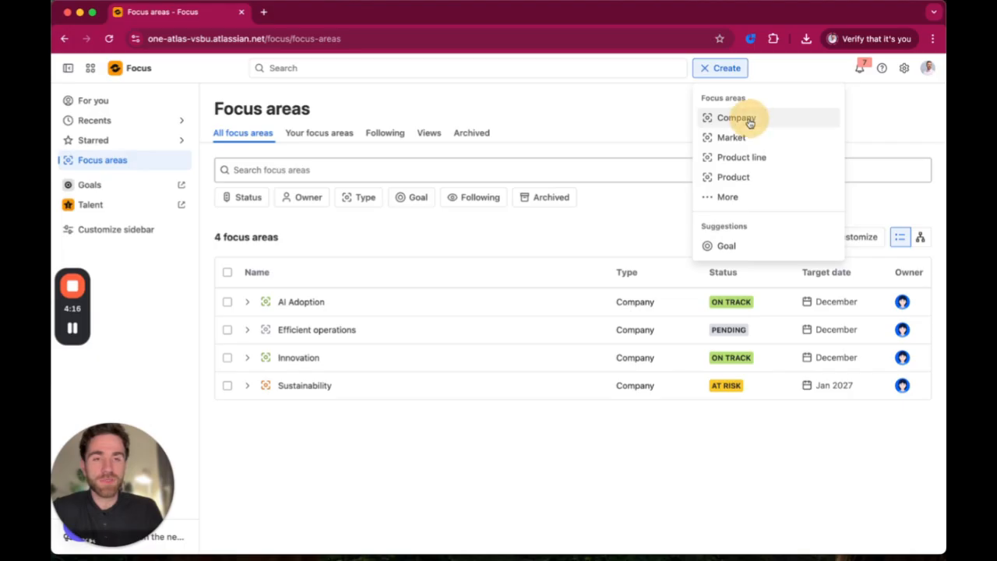
{"action": "left_click", "coordinate": [730, 156]}
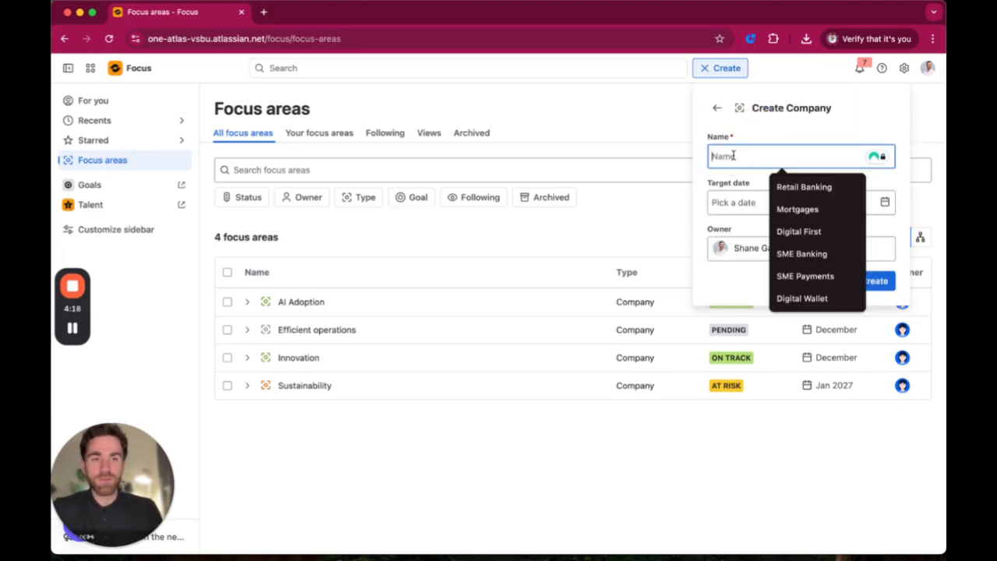
{"action": "type", "text": "Digi"}
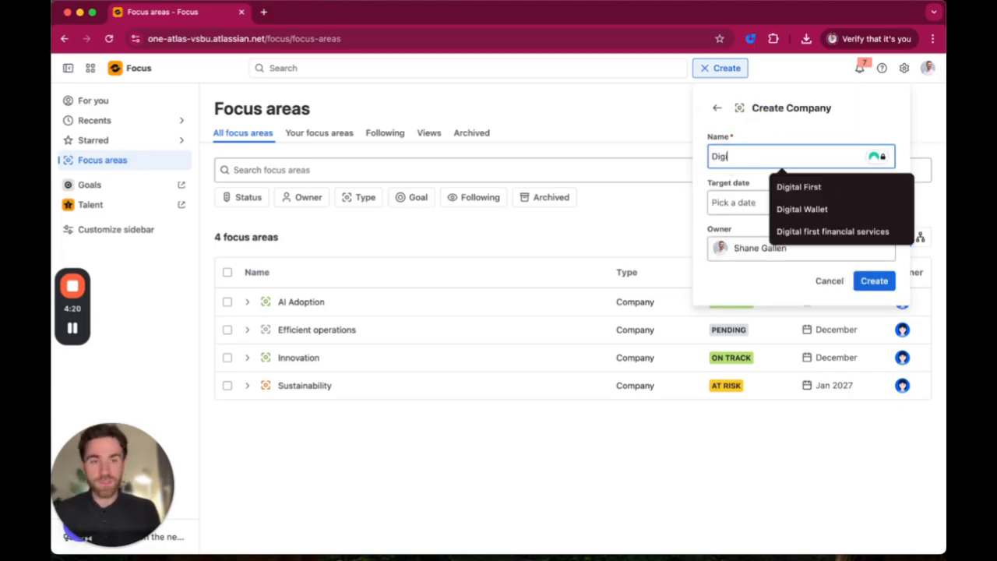
{"action": "left_click", "coordinate": [820, 188]}
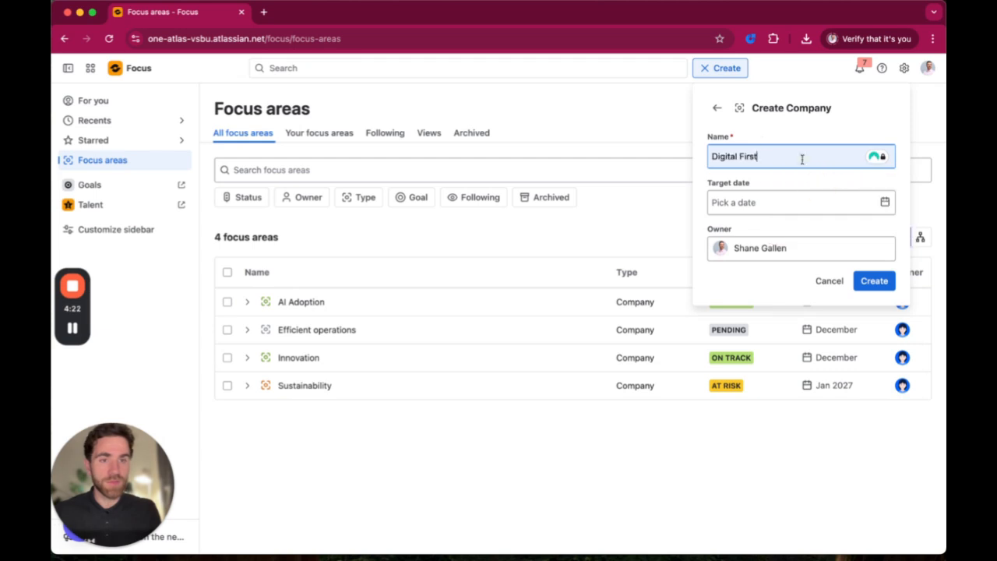
Step: Set the new focus area's target date to 30 Sep 2026 and create it
{"action": "left_click", "coordinate": [747, 199]}
{"action": "left_click", "coordinate": [749, 200]}
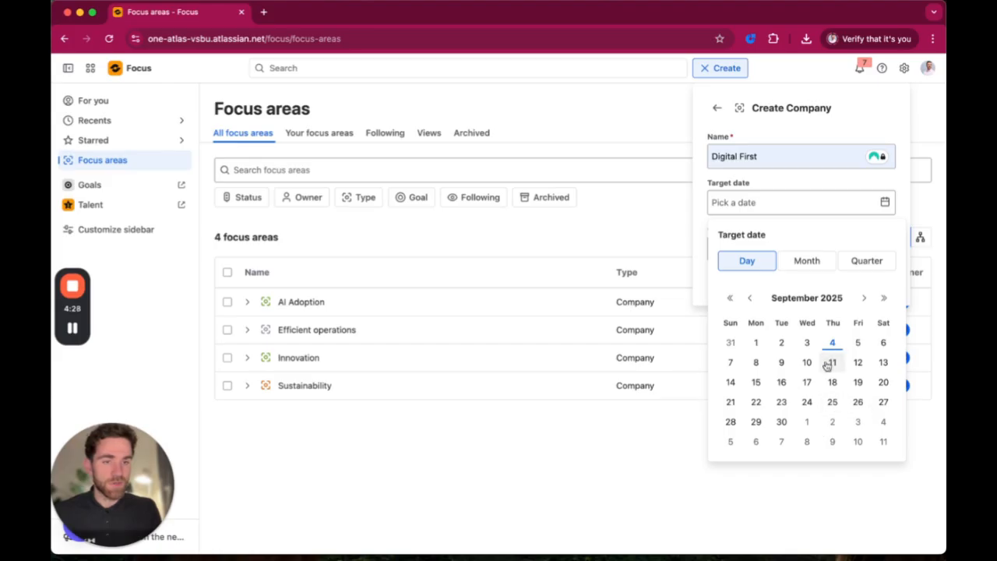
{"action": "left_click", "coordinate": [883, 298]}
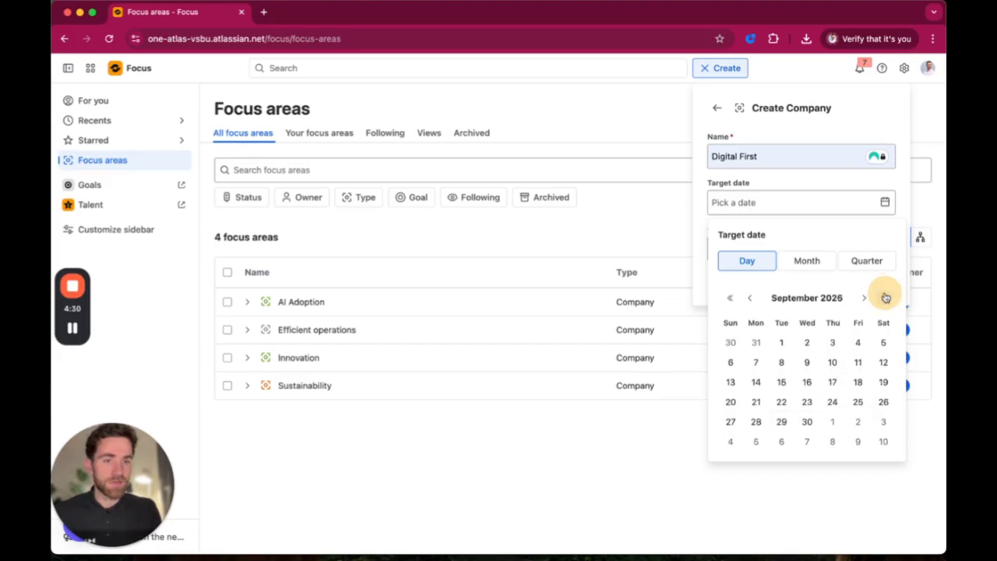
{"action": "left_click", "coordinate": [806, 421]}
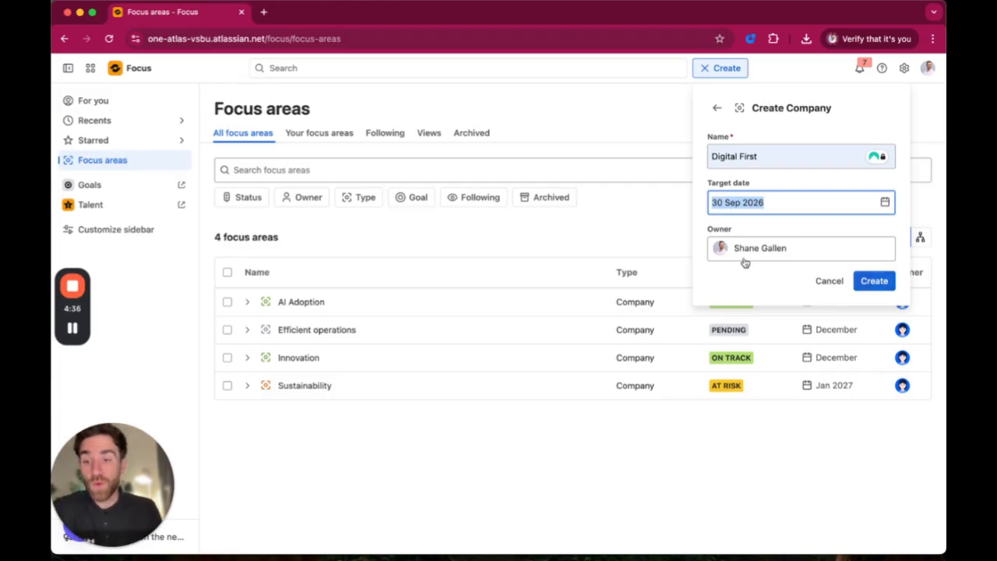
{"action": "left_click", "coordinate": [874, 281]}
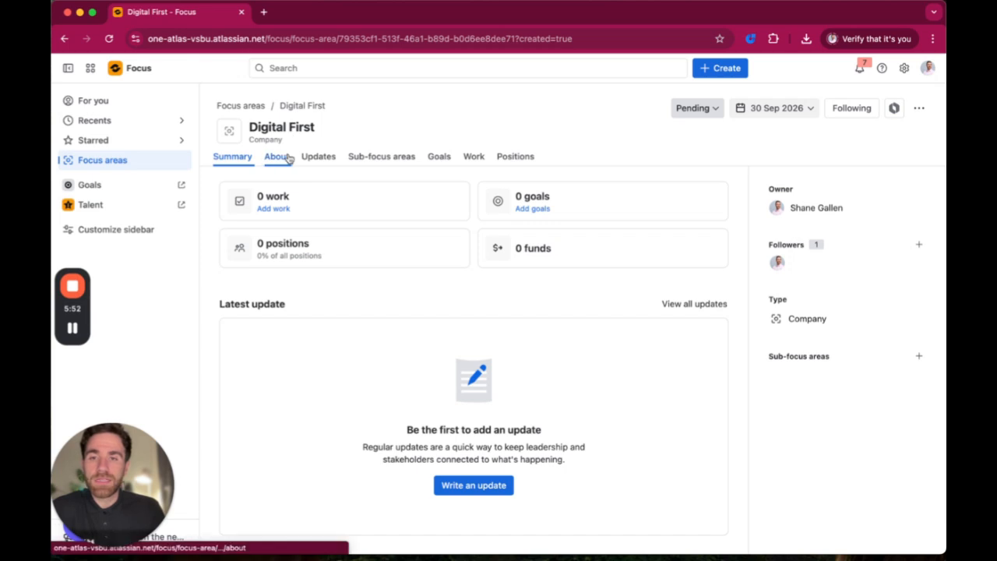
Step: Clear all the template text from the Digital First focus area's About description
{"action": "left_click", "coordinate": [287, 157]}
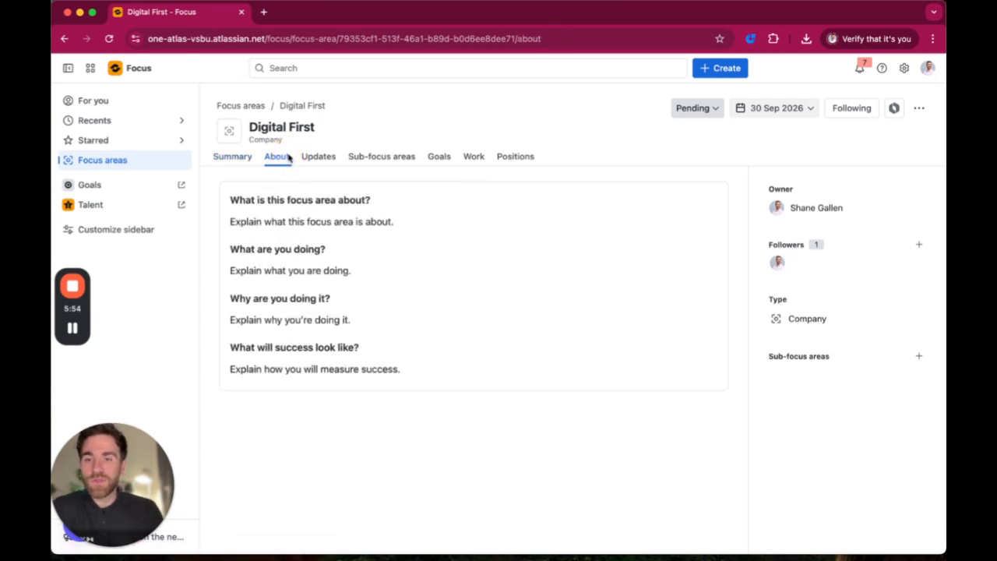
{"action": "left_click", "coordinate": [319, 250]}
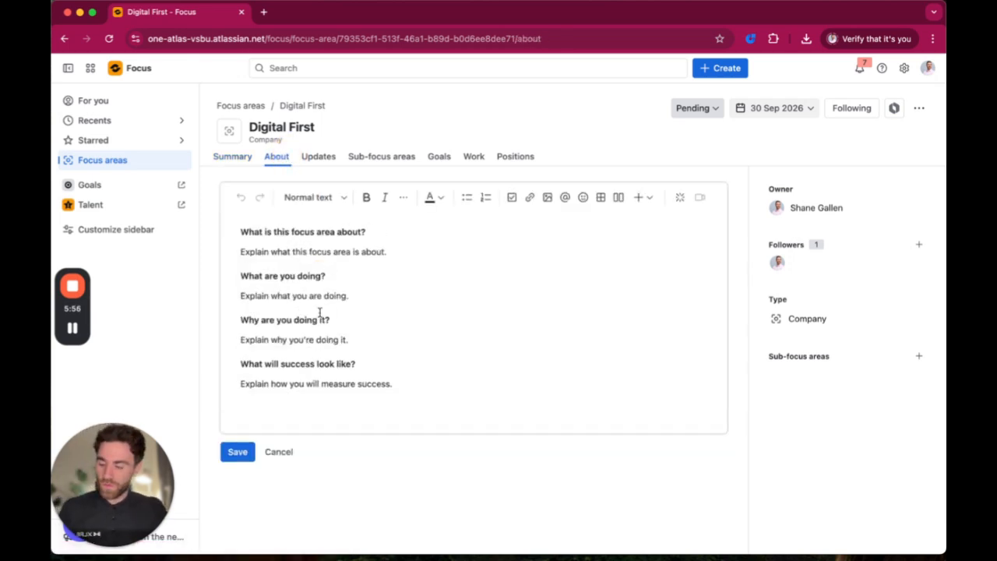
{"action": "key", "text": "super+a"}
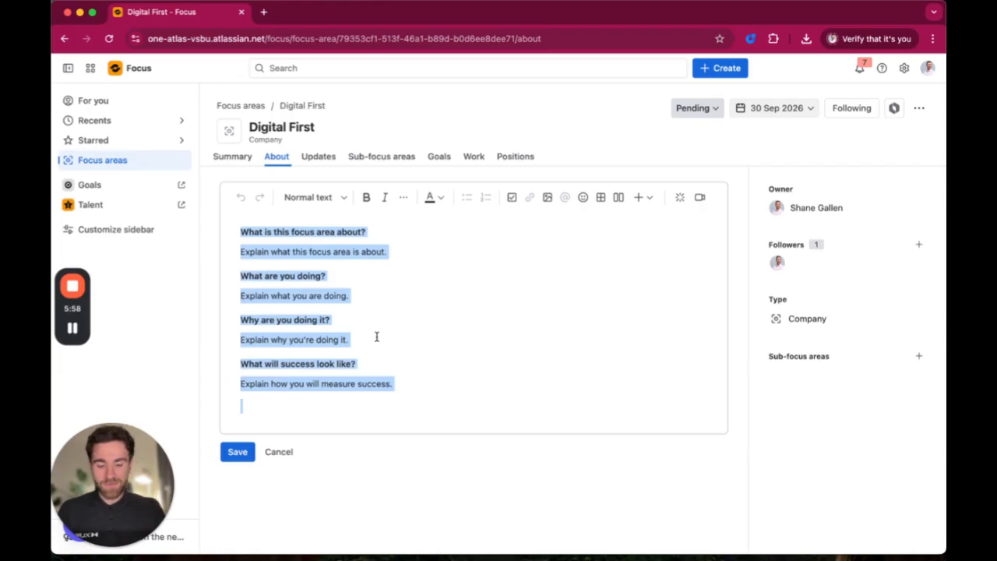
{"action": "key", "text": "BackSpace"}
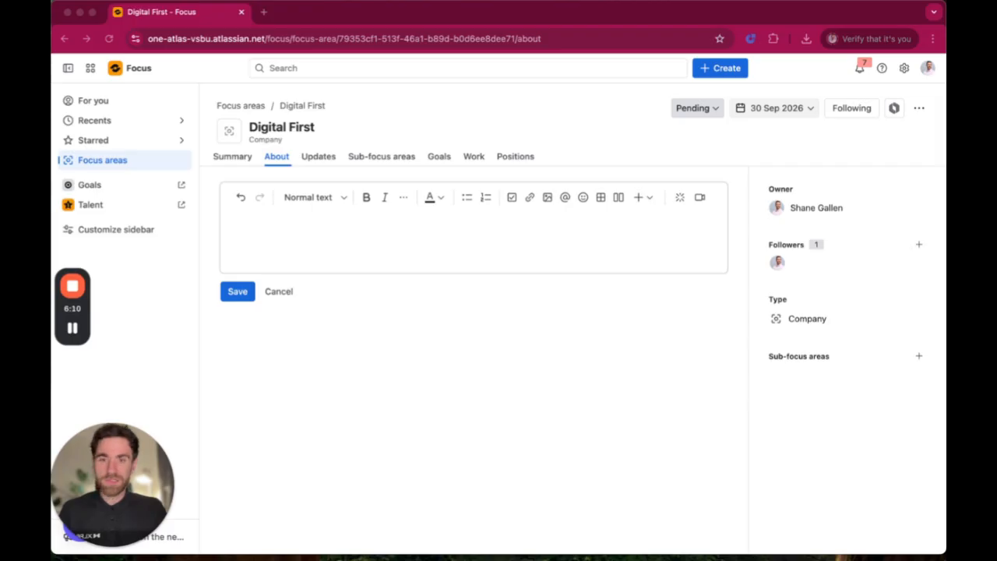
Step: Paste the prepared strategy text into the About description and remove the blank line above "What is our winning aspiration?"
{"action": "left_click", "coordinate": [342, 237]}
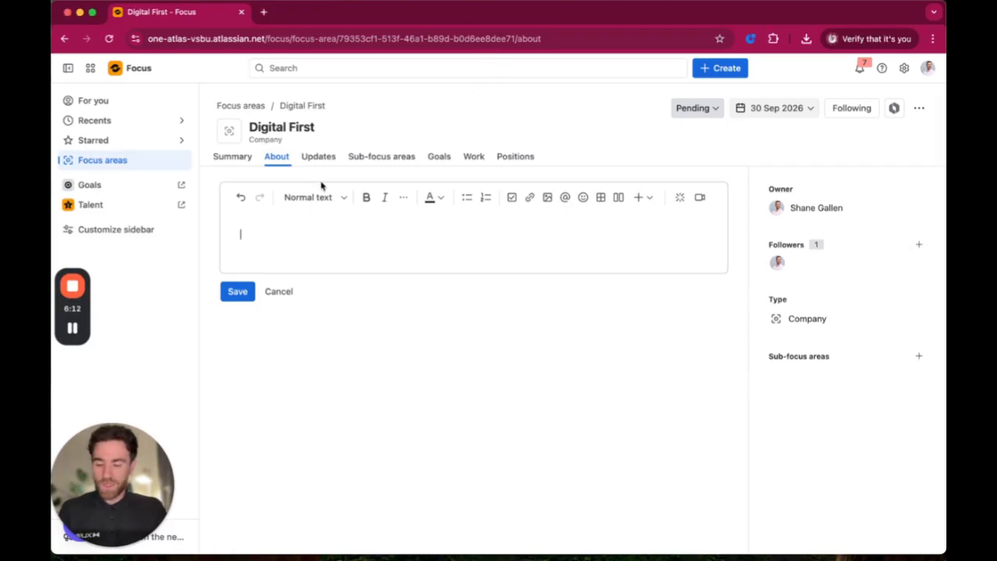
{"action": "key", "text": "super+v"}
{"action": "scroll", "coordinate": [371, 236], "scroll_direction": "up", "scroll_amount": 4}
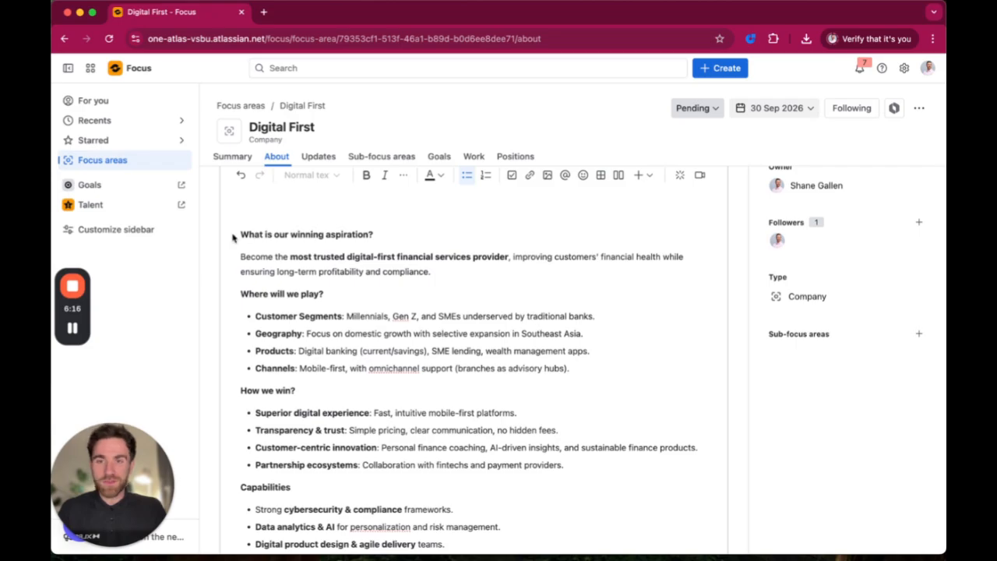
{"action": "left_click", "coordinate": [240, 233]}
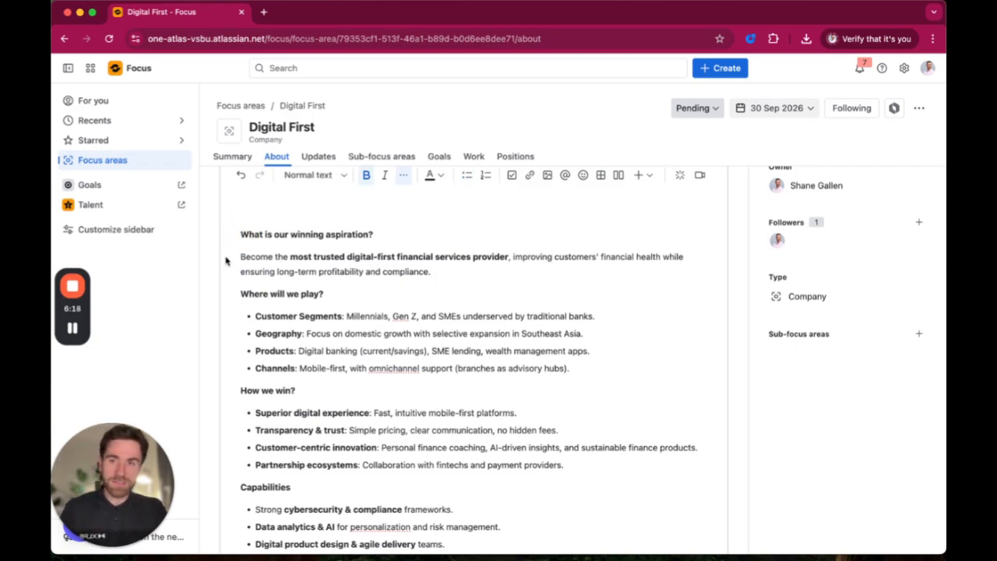
{"action": "key", "text": "BackSpace"}
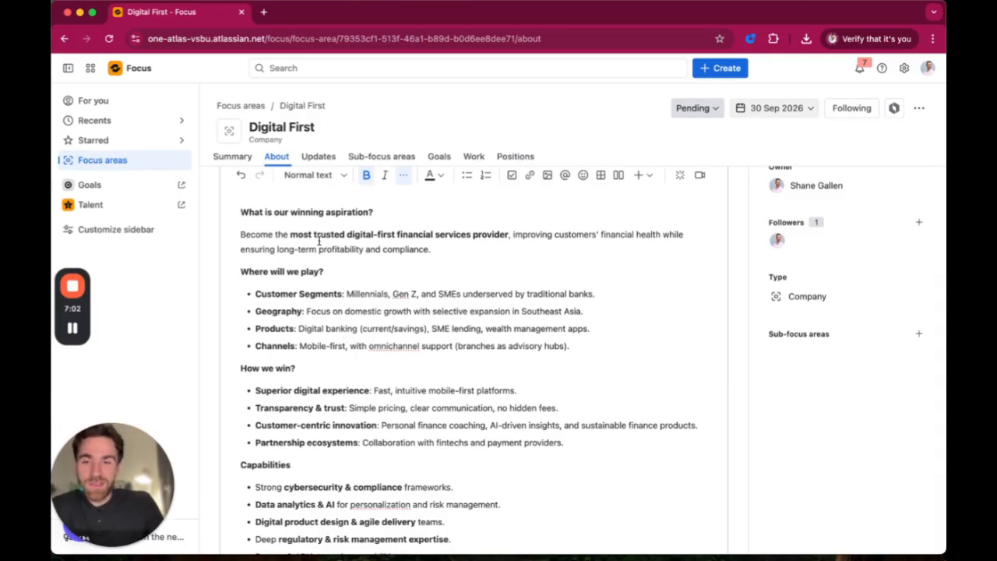
Step: Remove the stray dash from the "ESG-aligned reporting and accountability systems." bullet under Management Systems
{"action": "scroll", "coordinate": [314, 354], "scroll_direction": "down", "scroll_amount": 5}
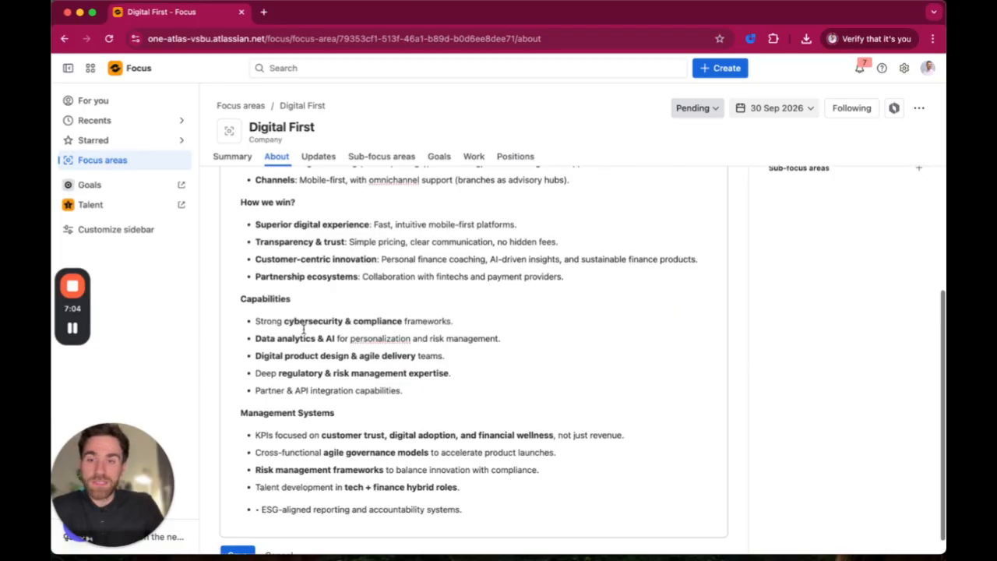
{"action": "scroll", "coordinate": [319, 327], "scroll_direction": "up", "scroll_amount": 1}
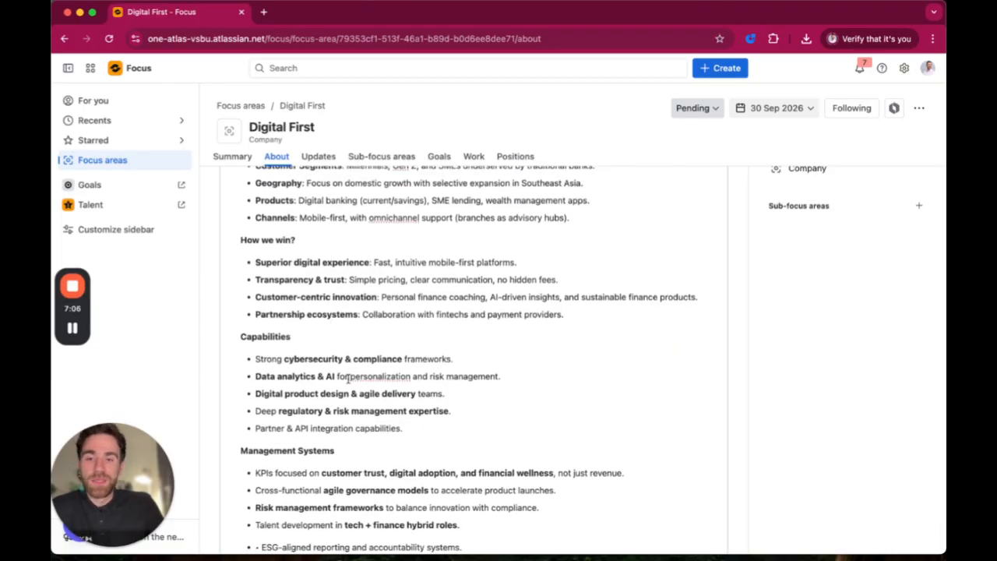
{"action": "scroll", "coordinate": [346, 397], "scroll_direction": "down", "scroll_amount": 2}
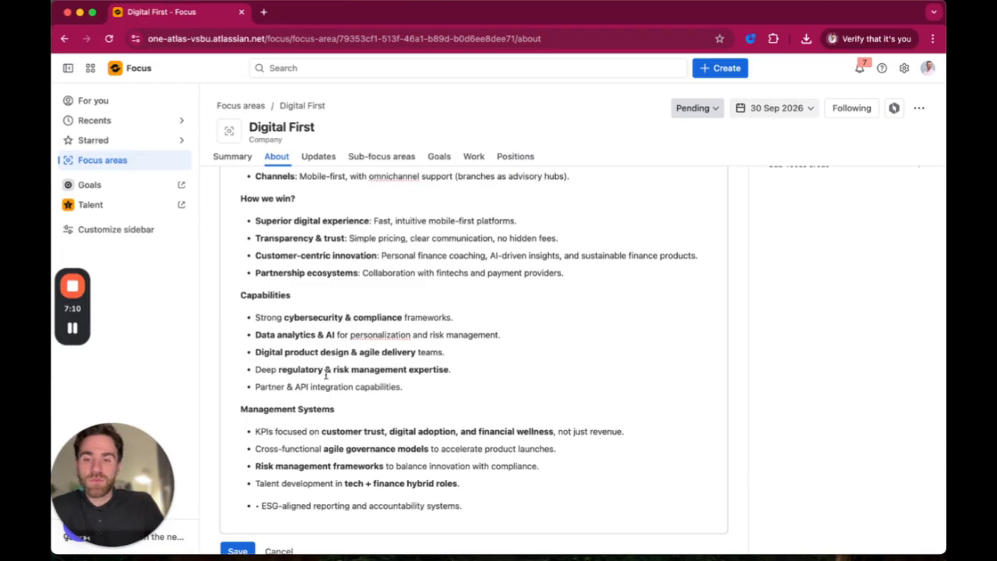
{"action": "left_click", "coordinate": [260, 512]}
{"action": "key", "text": "BackSpace"}
{"action": "key", "text": "BackSpace"}
{"action": "key", "text": "Return"}
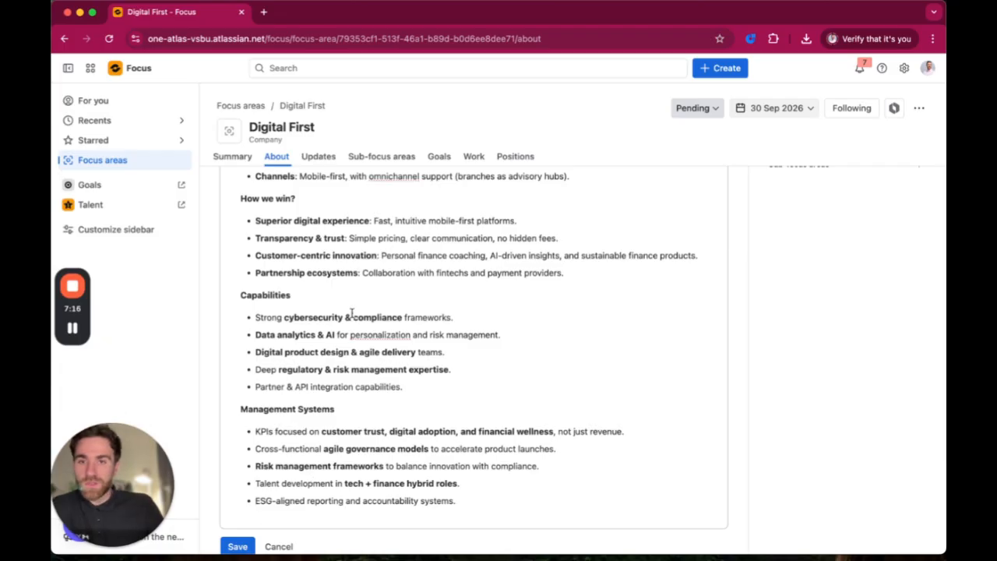
Step: Read through the pasted strategy sections and save the About description
{"action": "scroll", "coordinate": [350, 312], "scroll_direction": "up", "scroll_amount": 3}
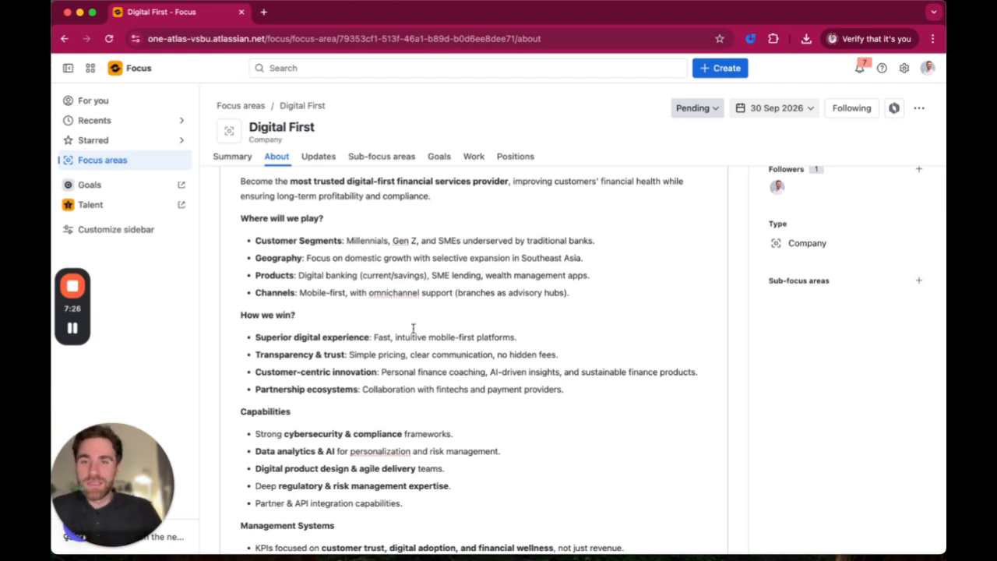
{"action": "scroll", "coordinate": [427, 320], "scroll_direction": "down", "scroll_amount": 3}
{"action": "scroll", "coordinate": [366, 335], "scroll_direction": "up", "scroll_amount": 3}
{"action": "scroll", "coordinate": [369, 335], "scroll_direction": "up", "scroll_amount": 2}
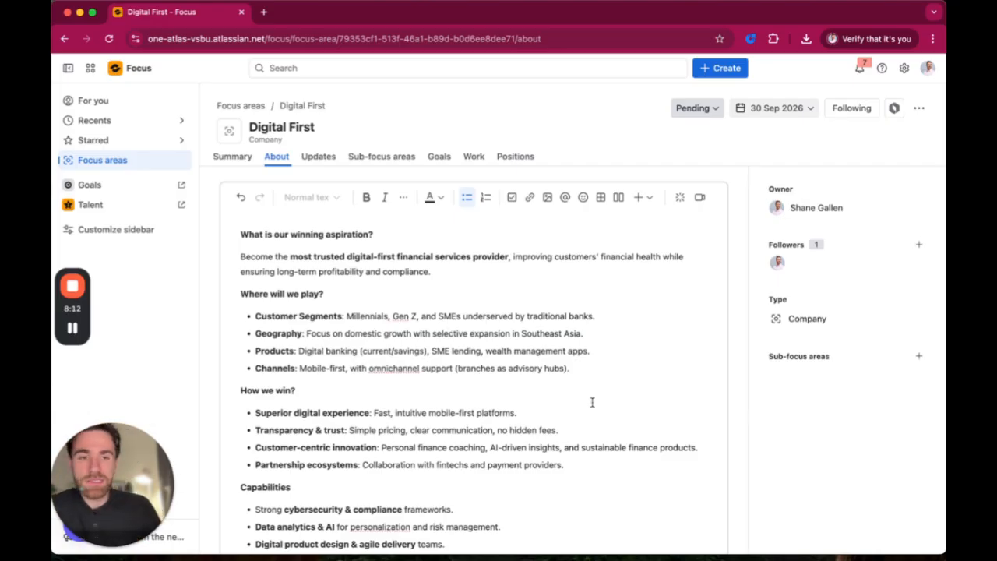
{"action": "scroll", "coordinate": [398, 331], "scroll_direction": "down", "scroll_amount": 5}
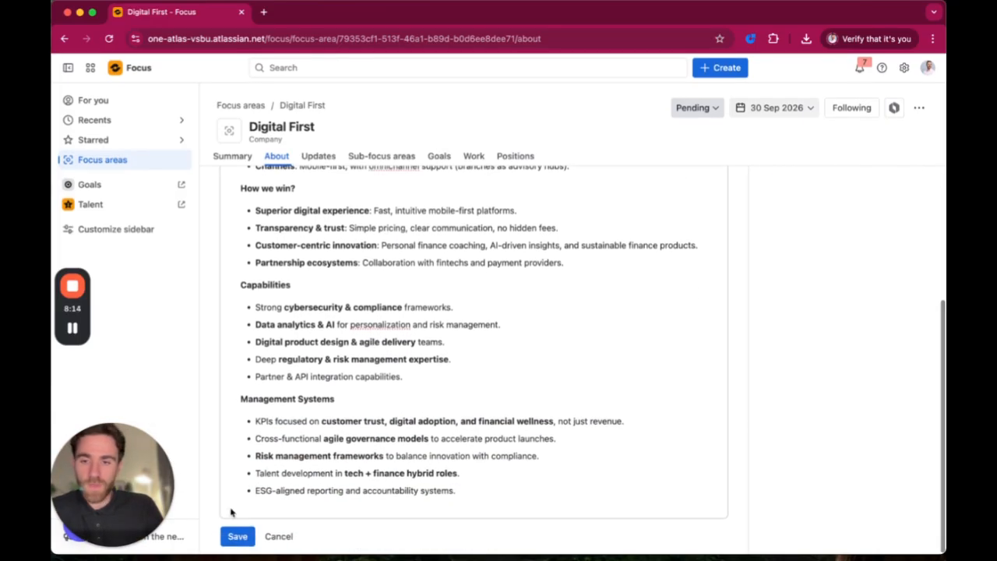
{"action": "left_click", "coordinate": [249, 541]}
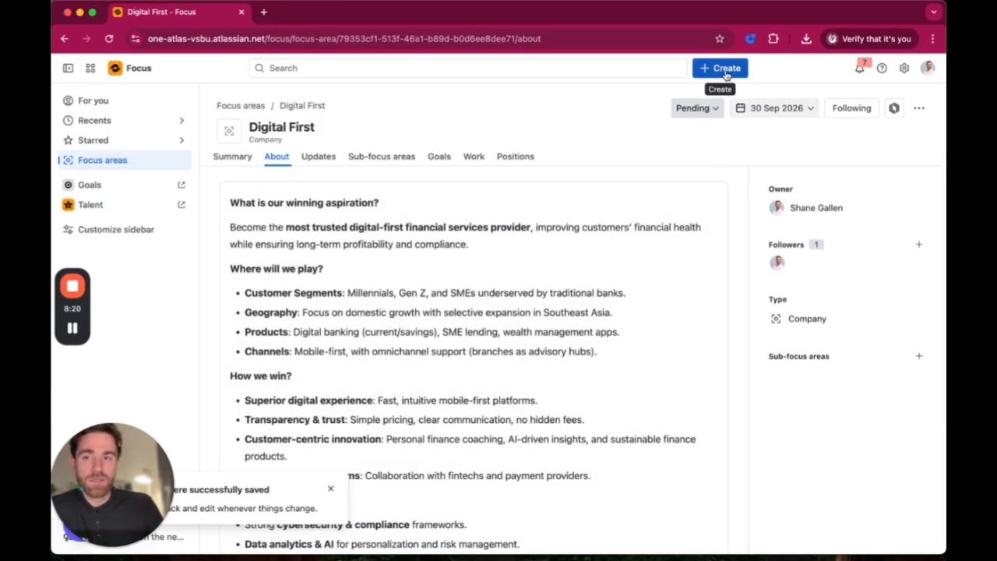
Step: Examine Digital First's status, target date, owner, following and last-updated columns in the focus areas list, and check its page before returning
{"action": "left_click", "coordinate": [134, 164]}
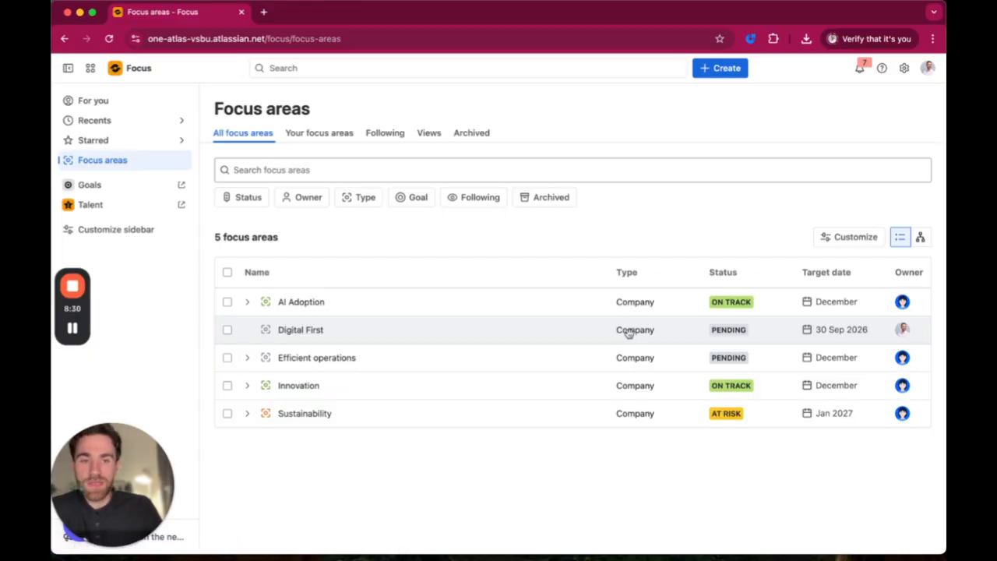
{"action": "scroll", "coordinate": [627, 332], "scroll_direction": "right", "scroll_amount": 3}
{"action": "scroll", "coordinate": [703, 331], "scroll_direction": "right", "scroll_amount": 2}
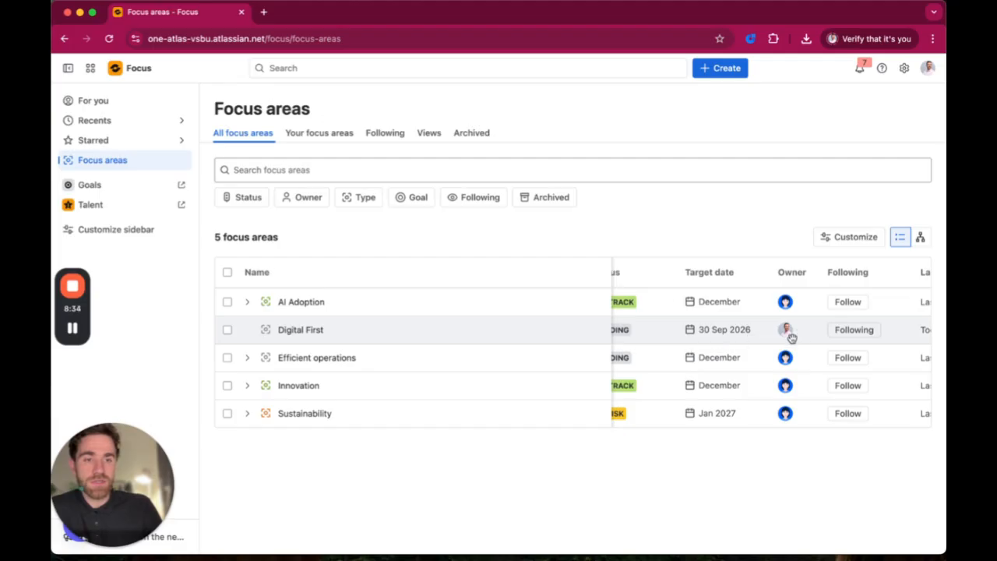
{"action": "scroll", "coordinate": [787, 337], "scroll_direction": "right", "scroll_amount": 5}
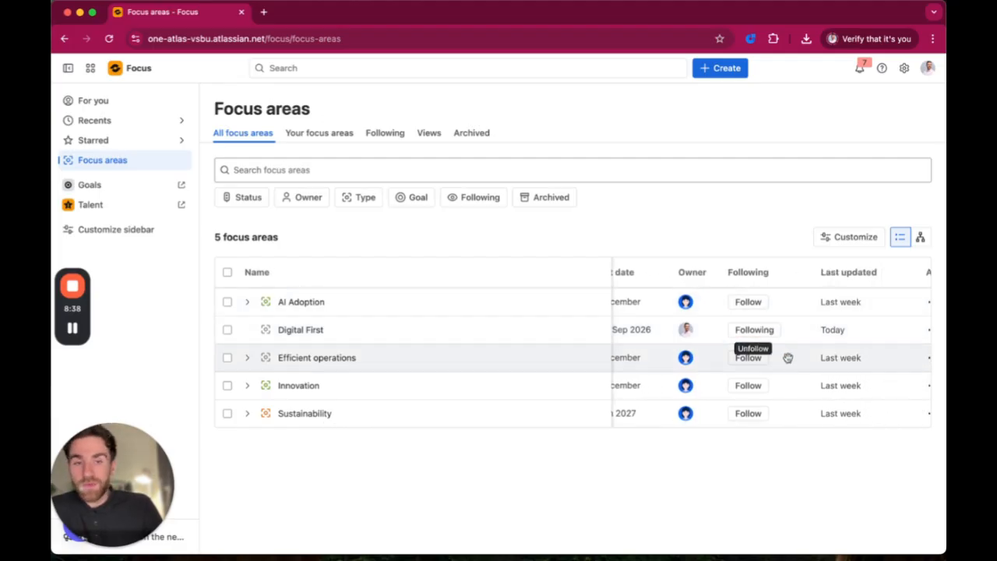
{"action": "scroll", "coordinate": [837, 333], "scroll_direction": "right", "scroll_amount": 5}
{"action": "scroll", "coordinate": [747, 326], "scroll_direction": "left", "scroll_amount": 10}
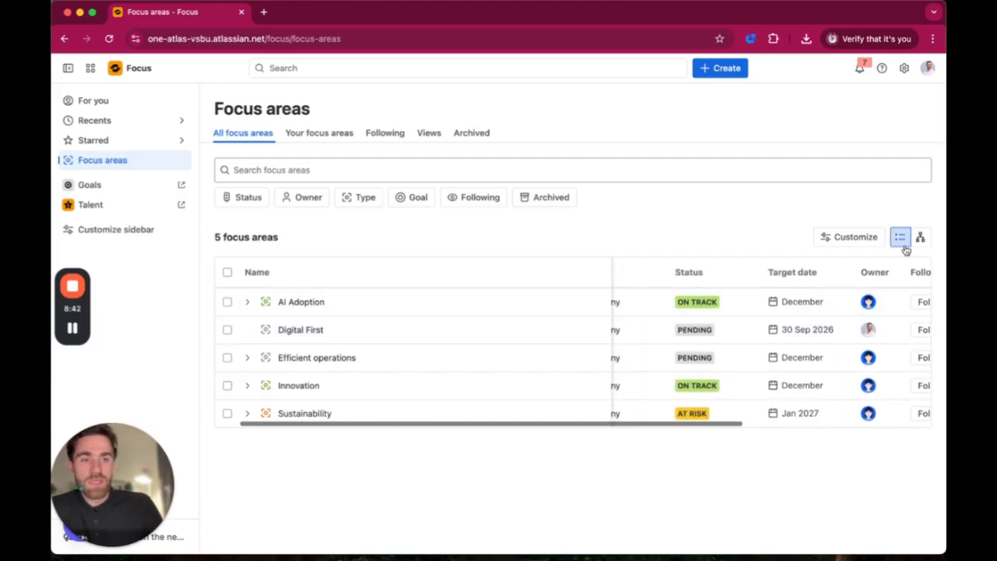
{"action": "scroll", "coordinate": [739, 322], "scroll_direction": "left", "scroll_amount": 2}
{"action": "left_click", "coordinate": [738, 327]}
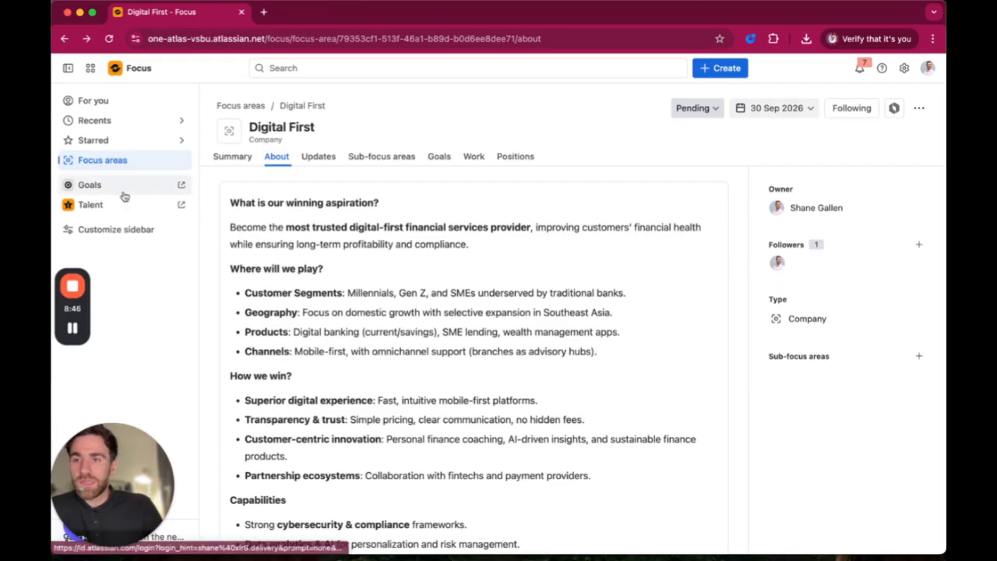
{"action": "left_click", "coordinate": [131, 161]}
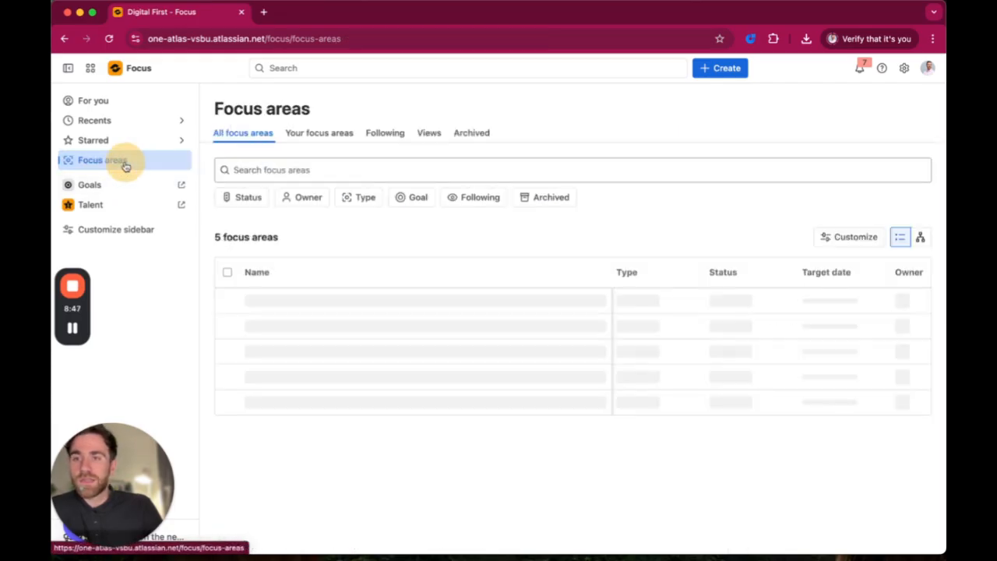
Step: Start a new Market focus area and name it "Retail Banking"
{"action": "left_click", "coordinate": [721, 70]}
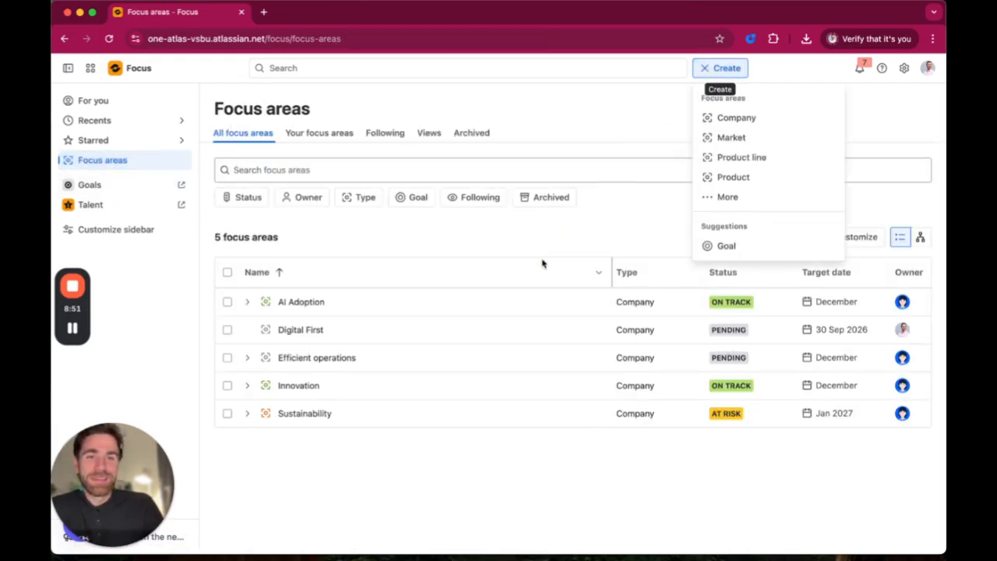
{"action": "left_click", "coordinate": [746, 146]}
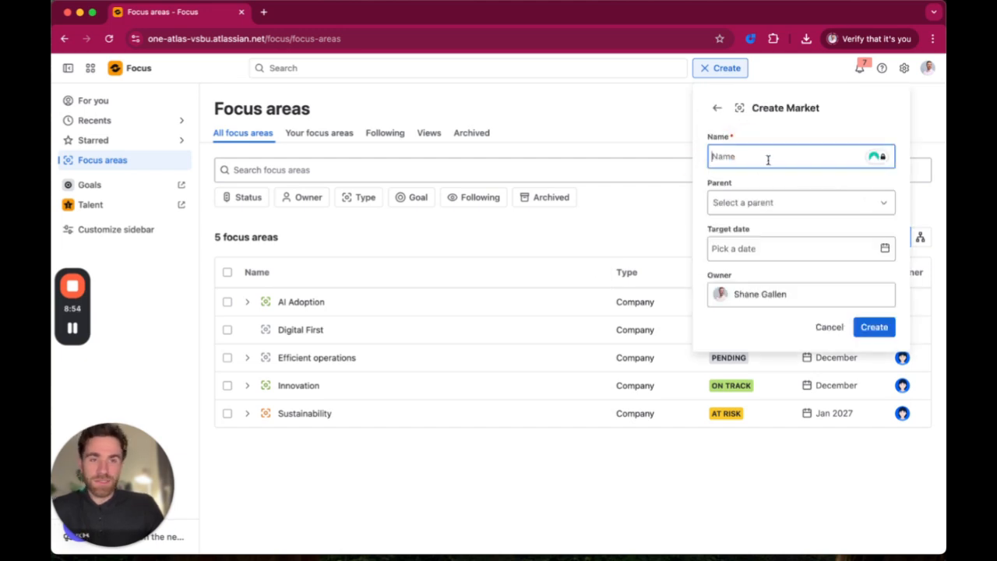
{"action": "type", "text": "Retaile"}
{"action": "type", "text": "d"}
{"action": "key", "text": "BackSpace"}
{"action": "key", "text": "BackSpace"}
{"action": "type", "text": "Banking"}
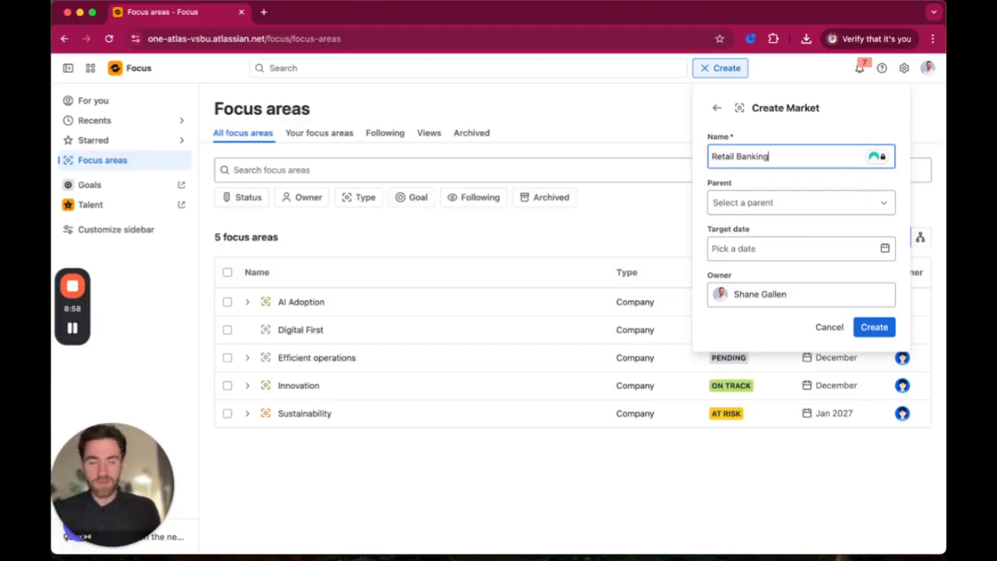
Step: Set Retail Banking's parent to Digital First and its target date to 30 Sep 2026, and create the focus area
{"action": "left_click", "coordinate": [773, 207]}
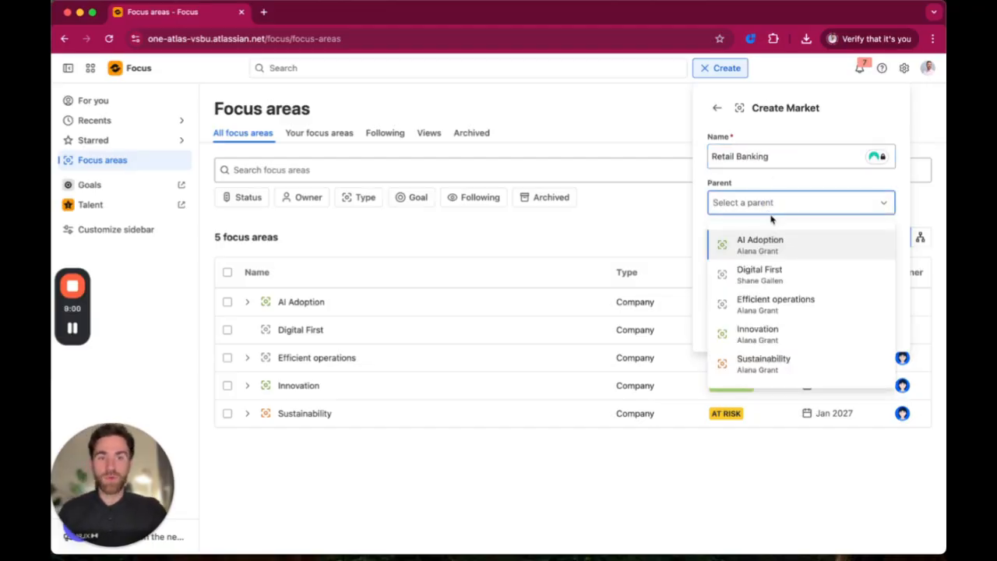
{"action": "left_click", "coordinate": [770, 270]}
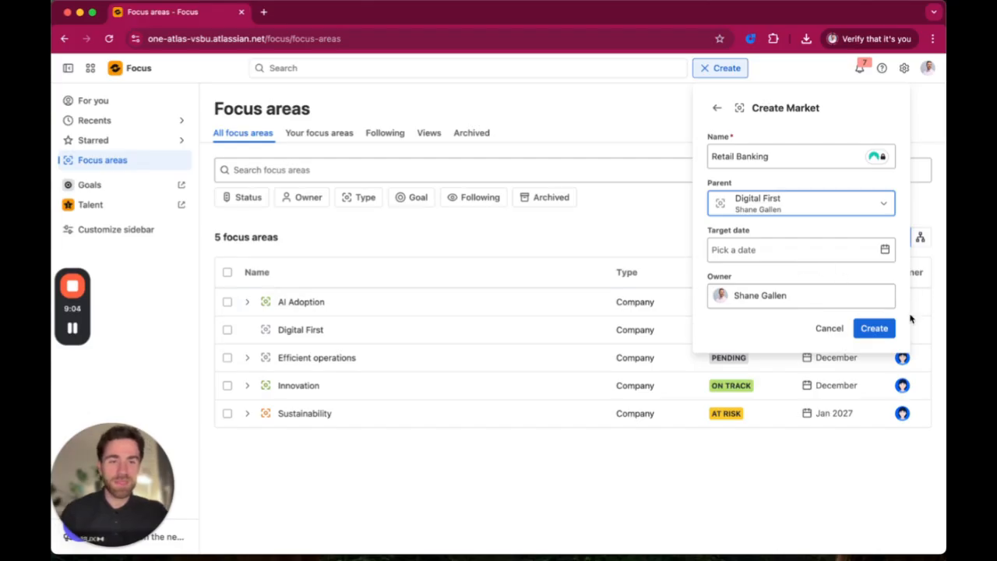
{"action": "left_click", "coordinate": [734, 249]}
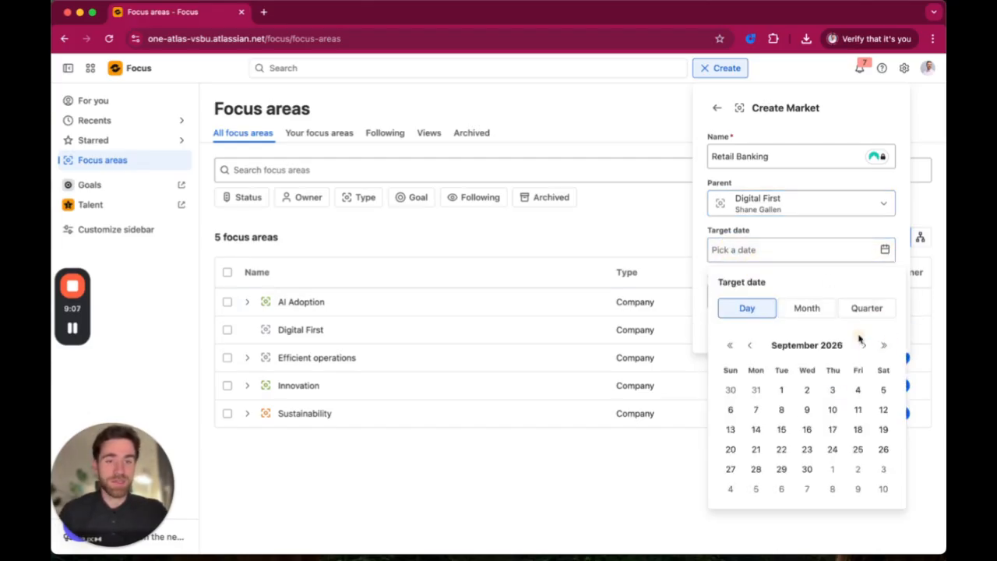
{"action": "left_click", "coordinate": [807, 469]}
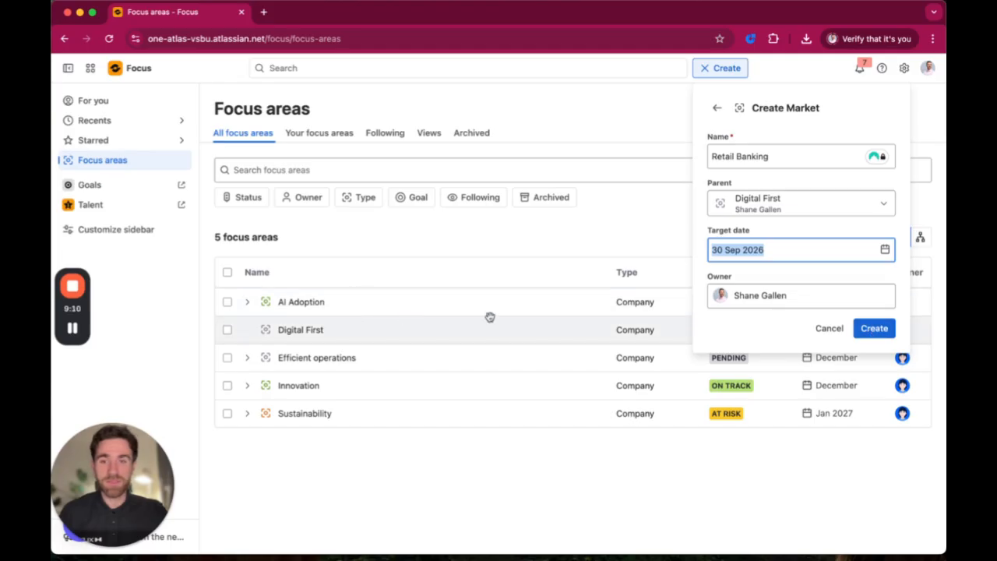
{"action": "left_click", "coordinate": [873, 329]}
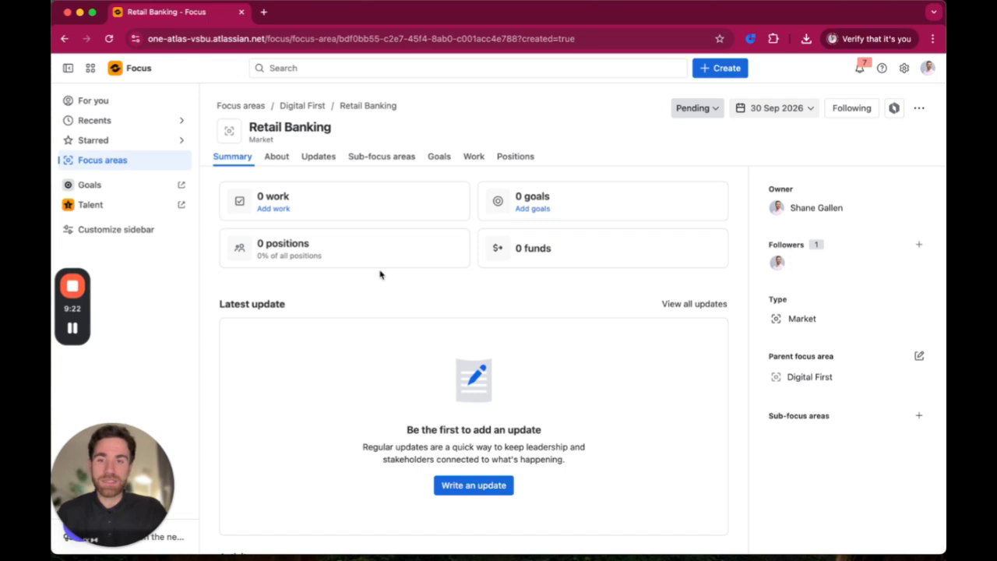
Step: Start another Market focus area and name it "SME Banking"
{"action": "left_click", "coordinate": [720, 68]}
{"action": "left_click", "coordinate": [744, 137]}
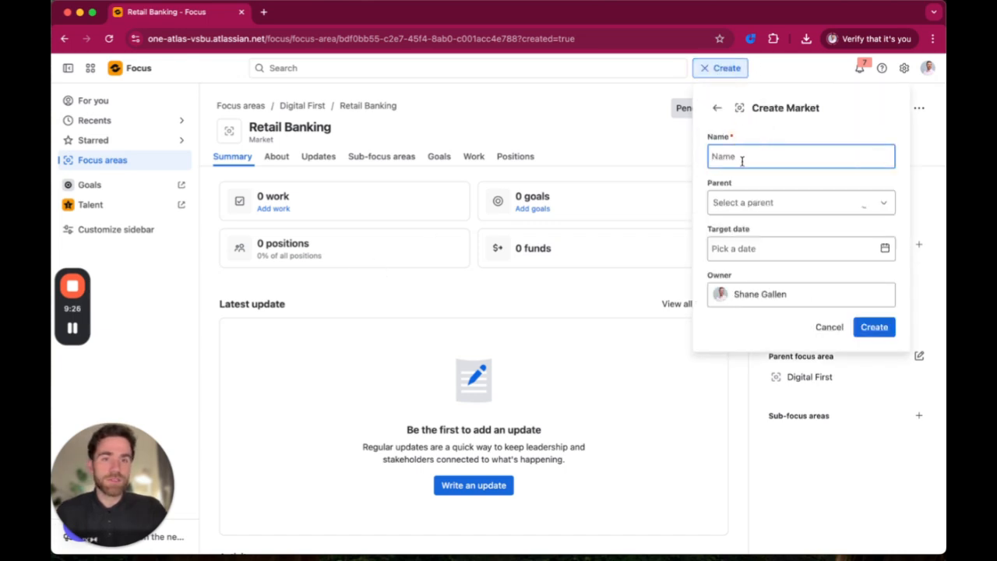
{"action": "left_click", "coordinate": [739, 157]}
{"action": "type", "text": "SME"}
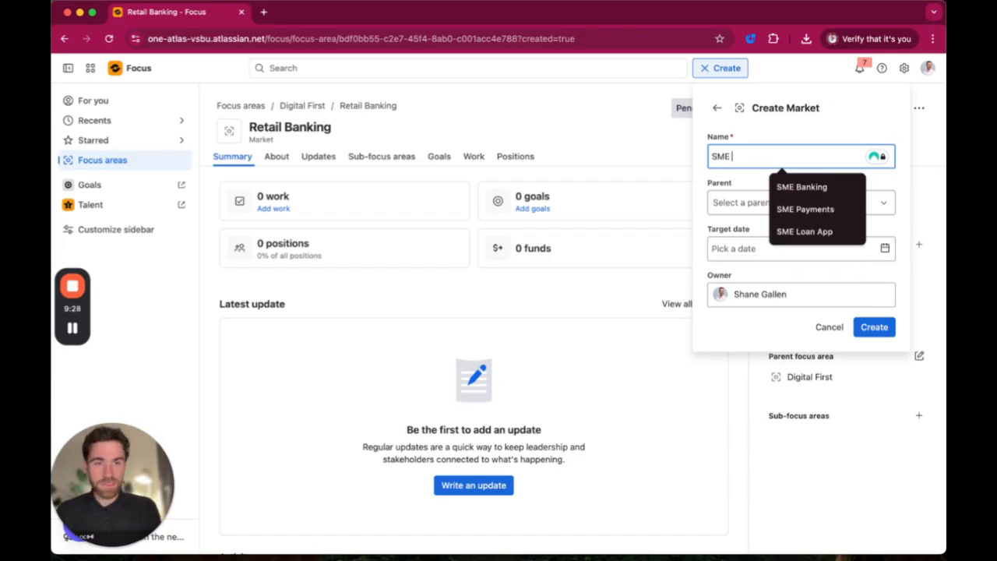
{"action": "key", "text": "Down"}
{"action": "key", "text": "Return"}
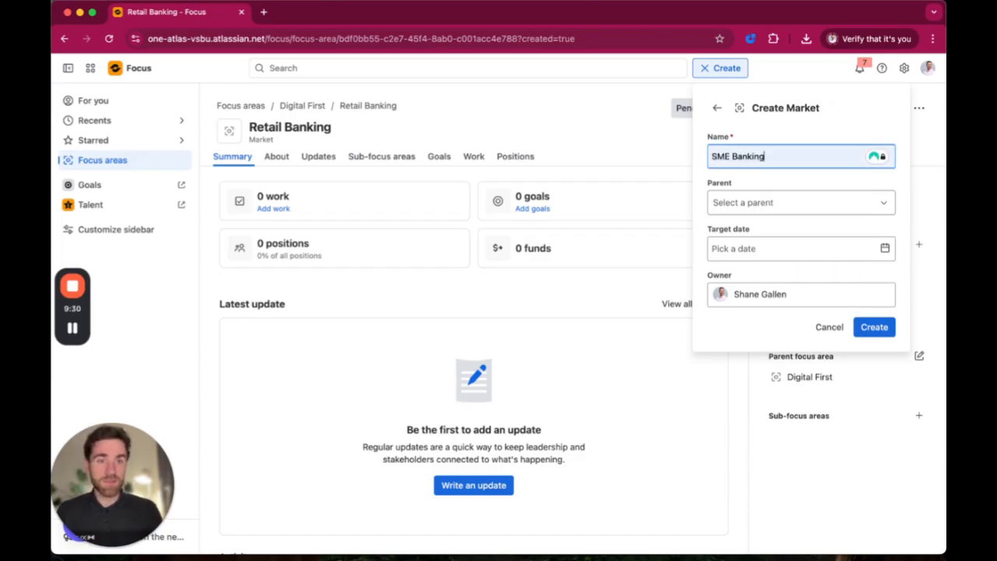
Step: Set SME Banking's parent to Digital First and its target date to 1 Sep 2026, and create the focus area
{"action": "left_click", "coordinate": [732, 204]}
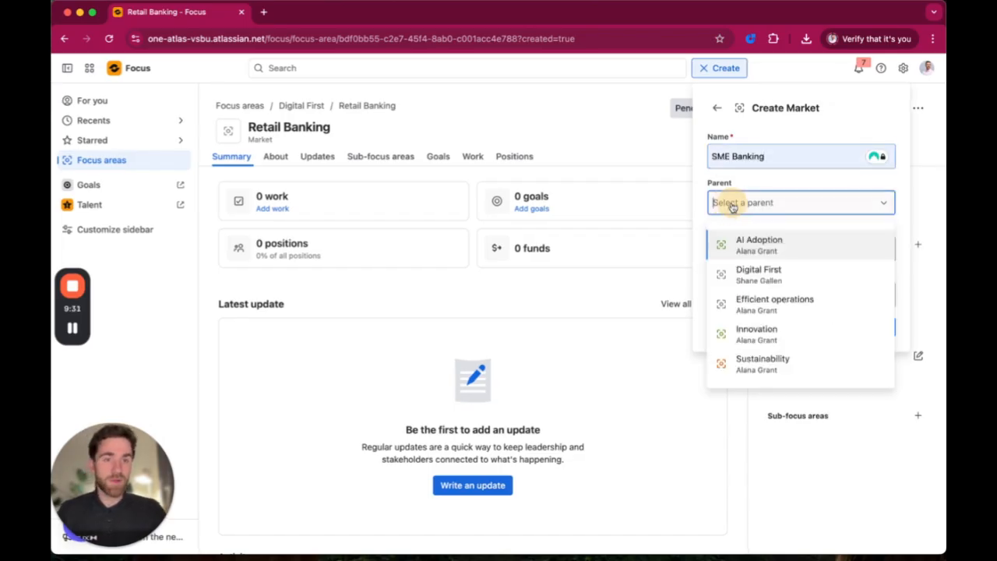
{"action": "left_click", "coordinate": [771, 276]}
{"action": "left_click", "coordinate": [821, 251]}
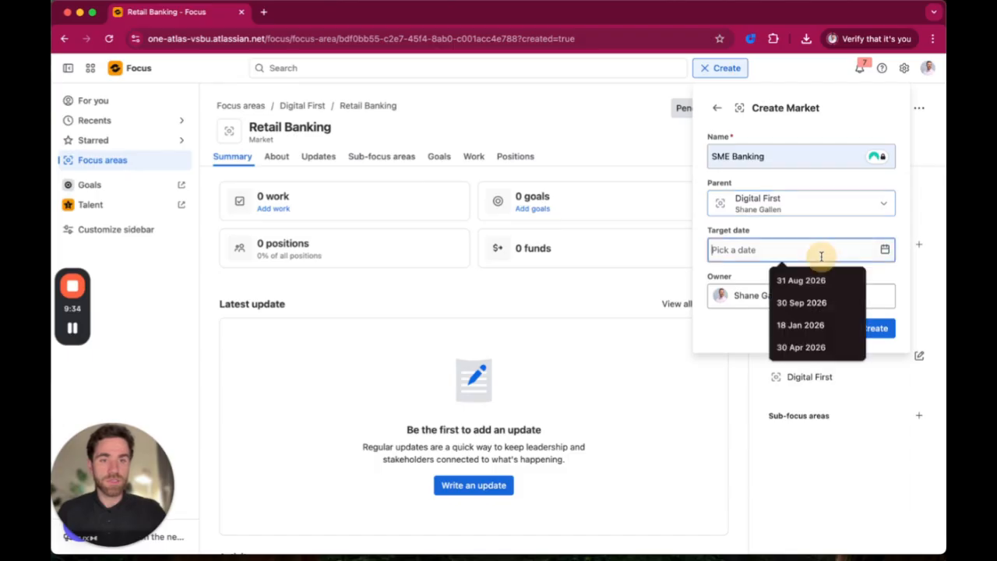
{"action": "left_click", "coordinate": [883, 346]}
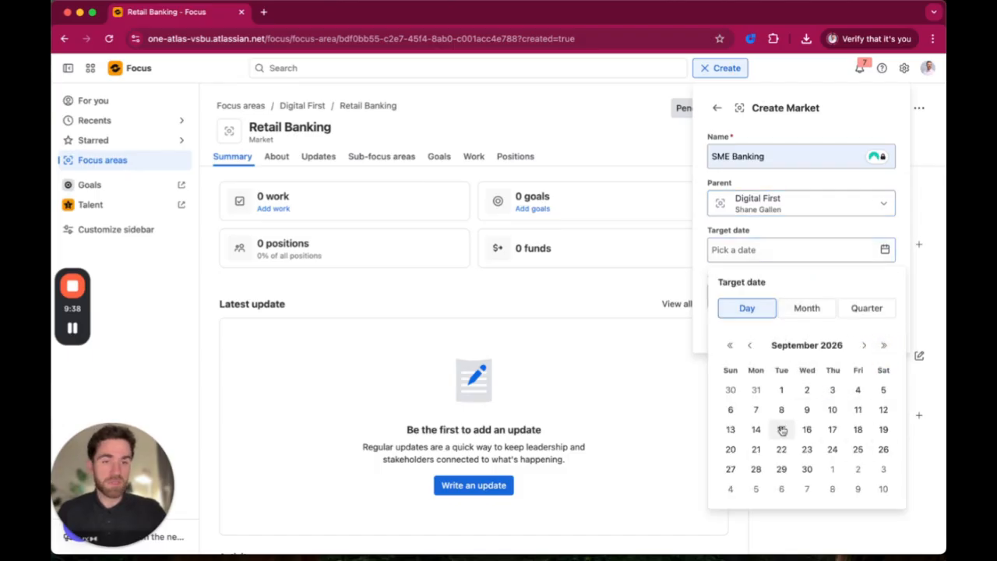
{"action": "left_click", "coordinate": [780, 390]}
{"action": "left_click", "coordinate": [874, 327]}
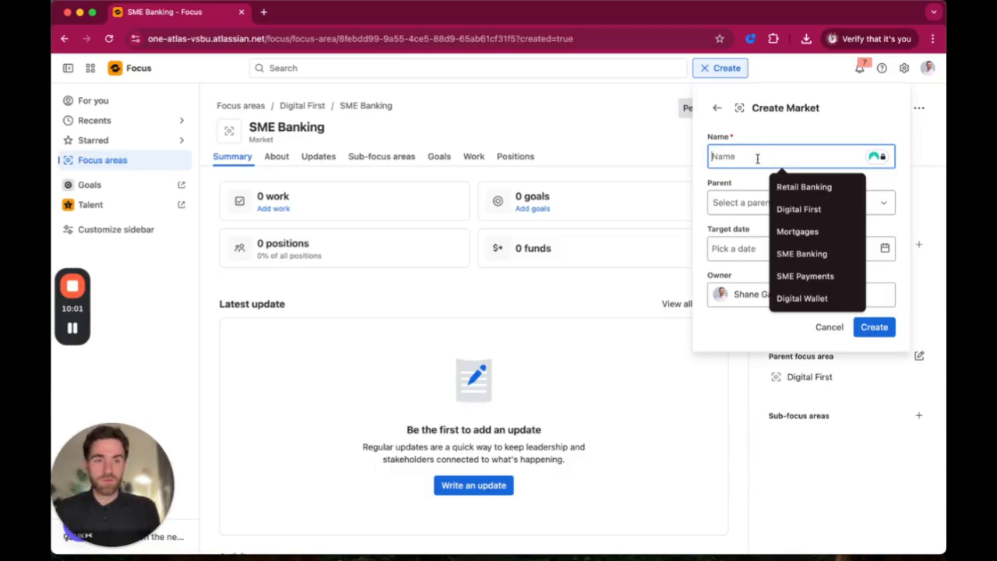
Step: Create a Market focus area named "Wealth Management" under Digital First without a target date, and expand Digital First in the focus areas list
{"action": "type", "text": "Wealth Ma"}
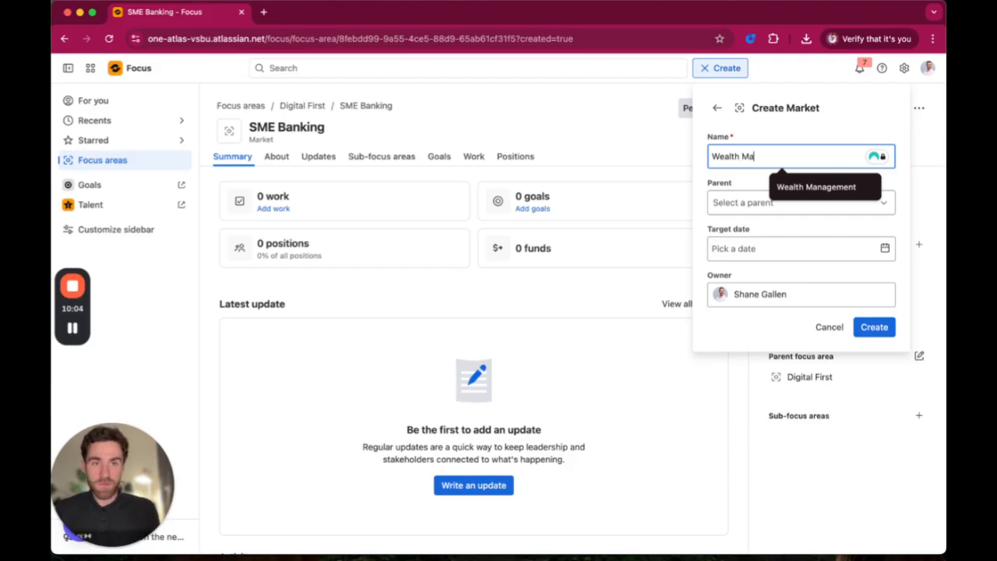
{"action": "left_click", "coordinate": [815, 186]}
{"action": "left_click", "coordinate": [791, 200]}
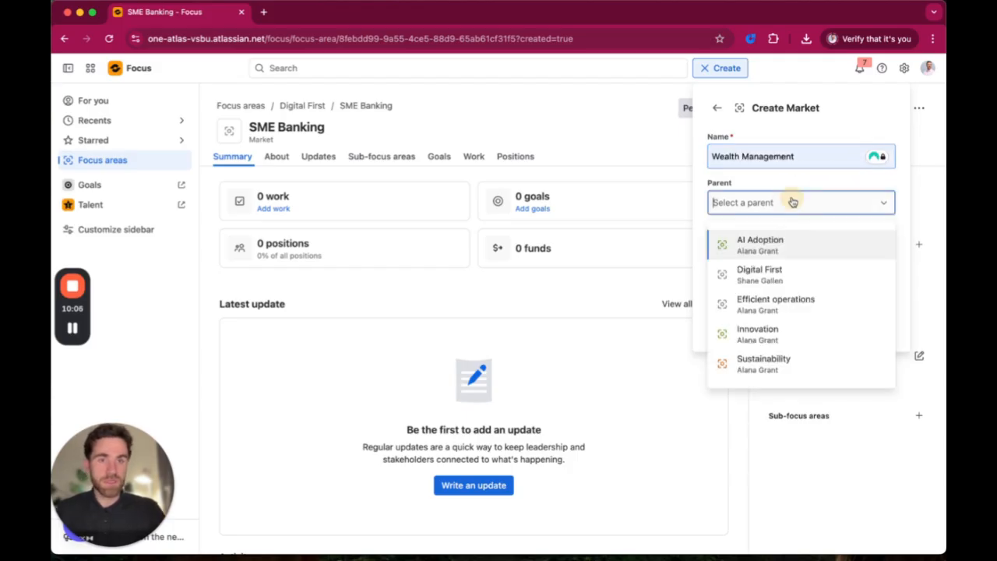
{"action": "left_click", "coordinate": [772, 275]}
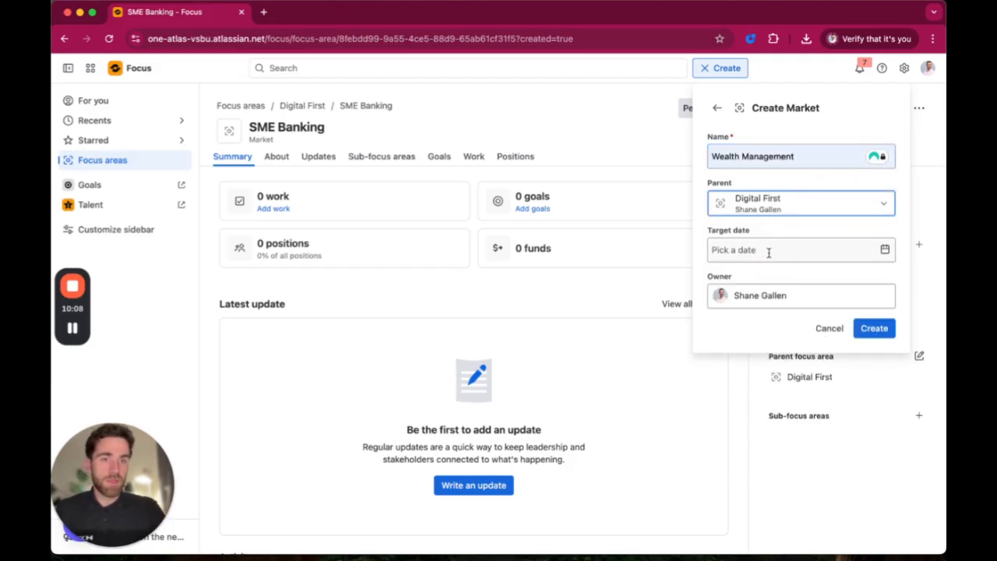
{"action": "left_click", "coordinate": [873, 329]}
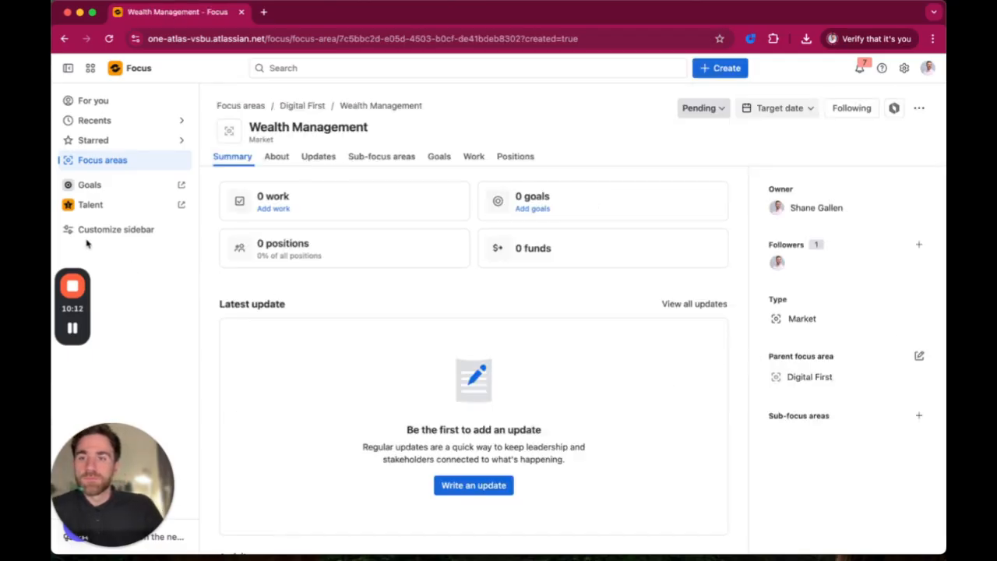
{"action": "left_click", "coordinate": [88, 160]}
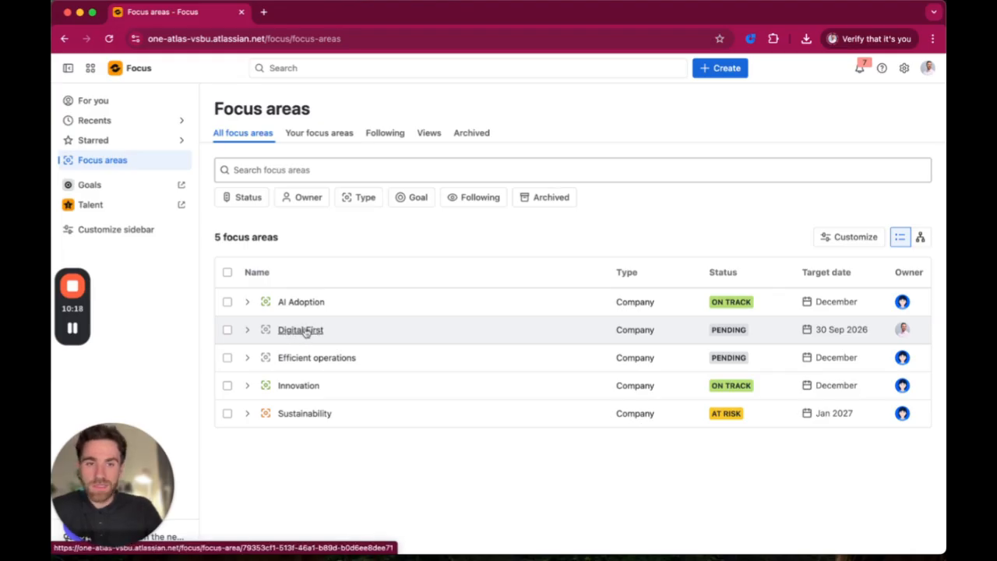
{"action": "left_click", "coordinate": [246, 330]}
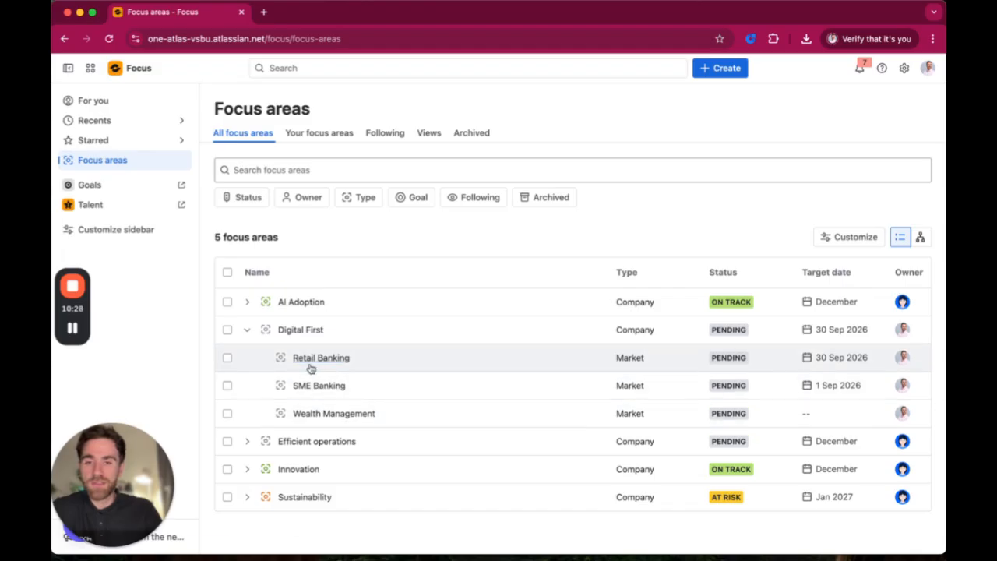
Step: Create a Product line focus area named "Mortgages" with Retail Banking as its parent
{"action": "left_click", "coordinate": [731, 71]}
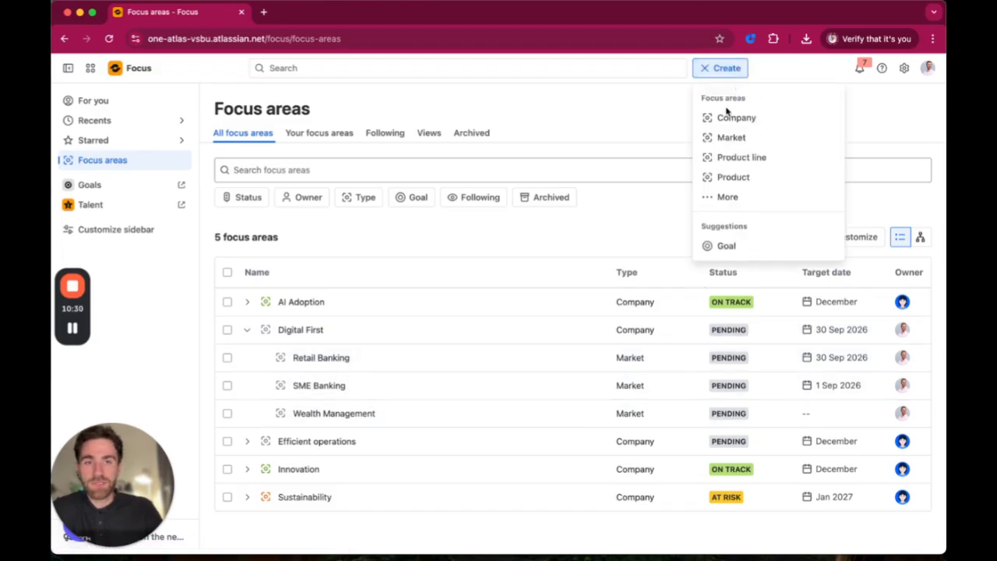
{"action": "left_click", "coordinate": [727, 157]}
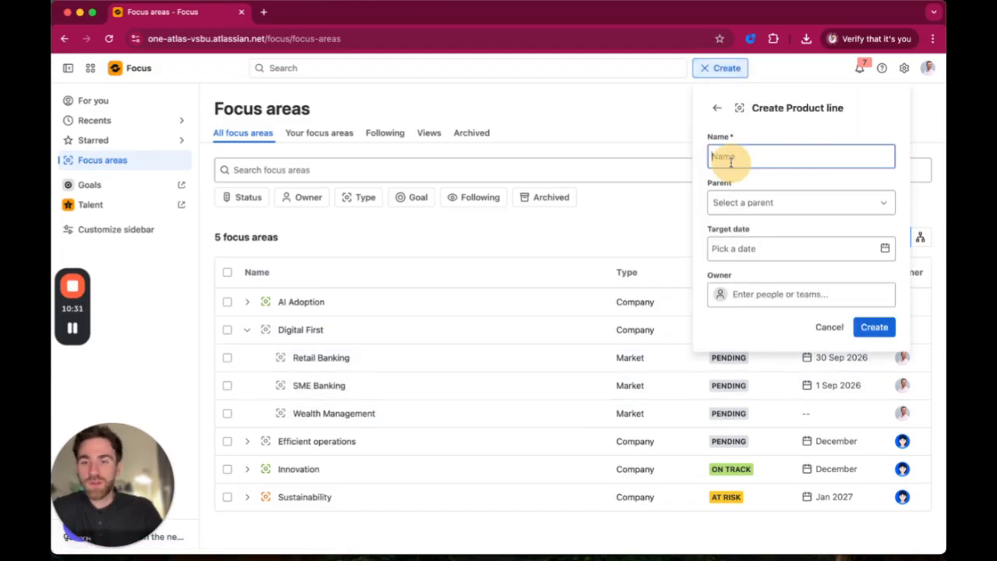
{"action": "left_click", "coordinate": [778, 159]}
{"action": "type", "text": "Mort"}
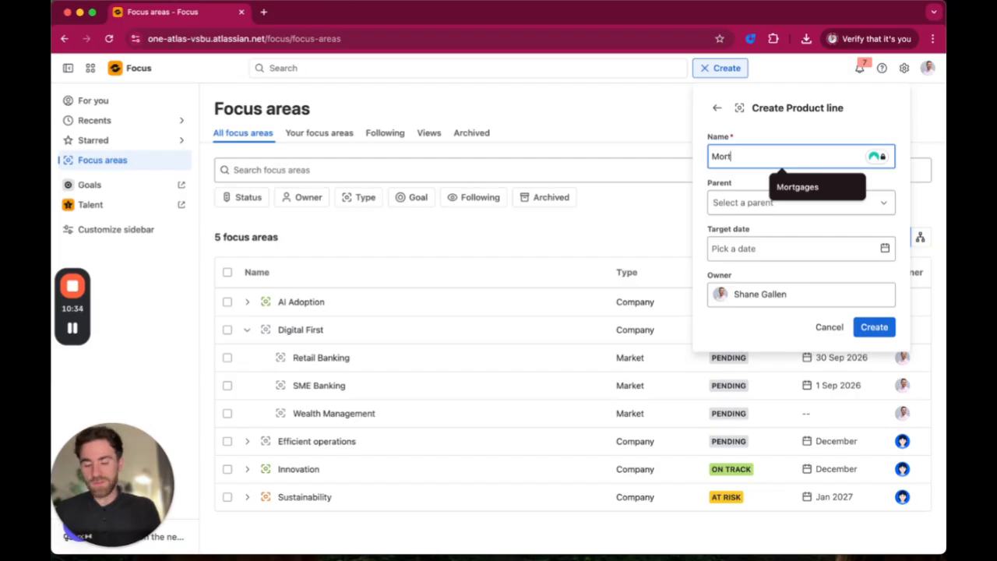
{"action": "type", "text": "gages"}
{"action": "left_click", "coordinate": [818, 187]}
{"action": "left_click", "coordinate": [795, 202]}
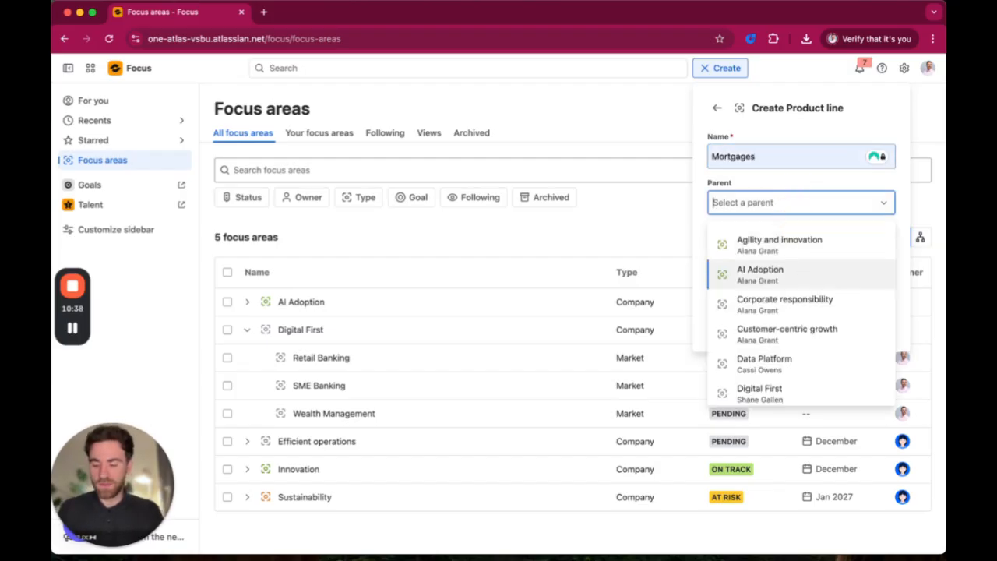
{"action": "type", "text": "retail"}
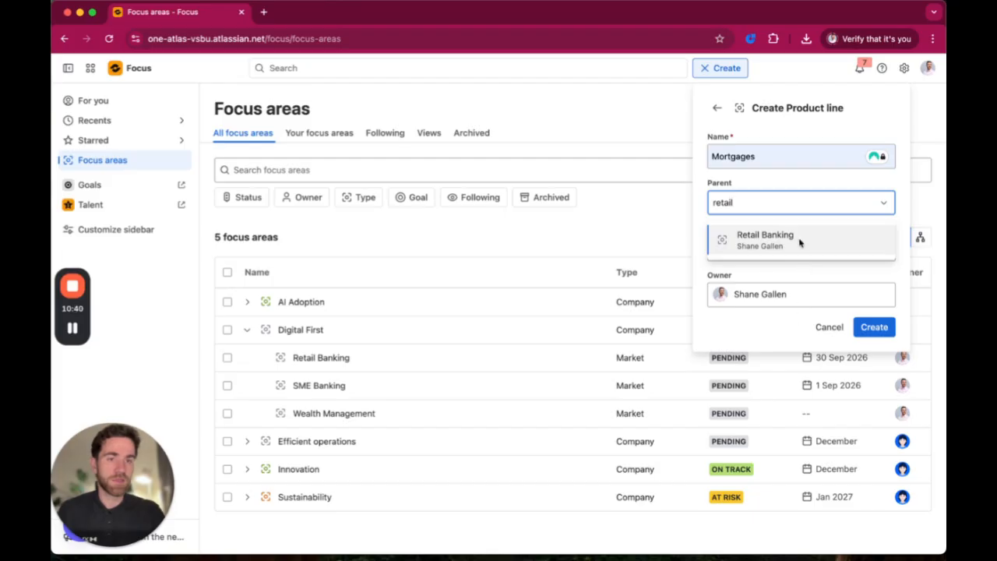
{"action": "left_click", "coordinate": [798, 247]}
{"action": "left_click", "coordinate": [874, 327]}
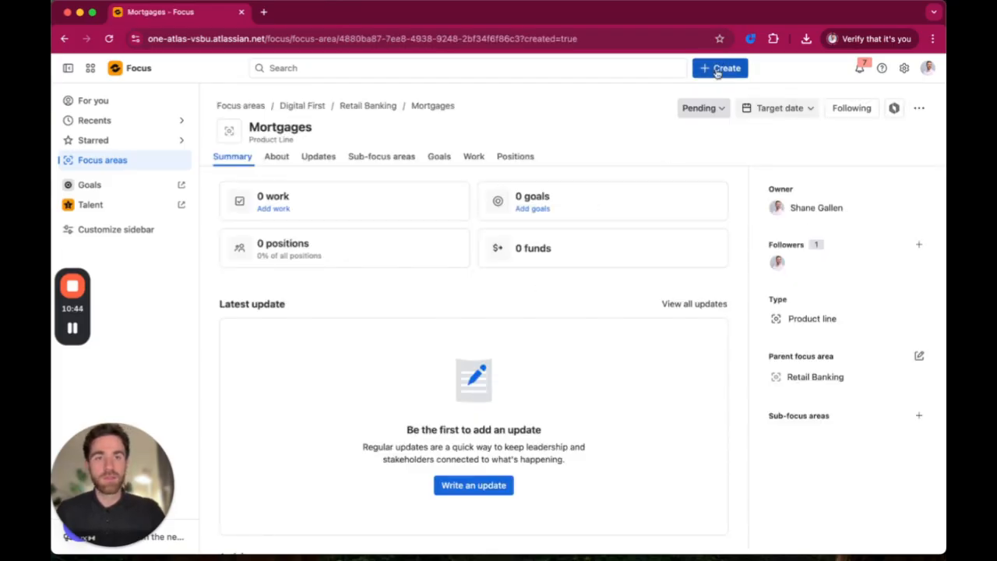
Step: Create a Product line focus area named "SME Payments" with SME Banking as its parent
{"action": "left_click", "coordinate": [716, 70]}
{"action": "left_click", "coordinate": [738, 161]}
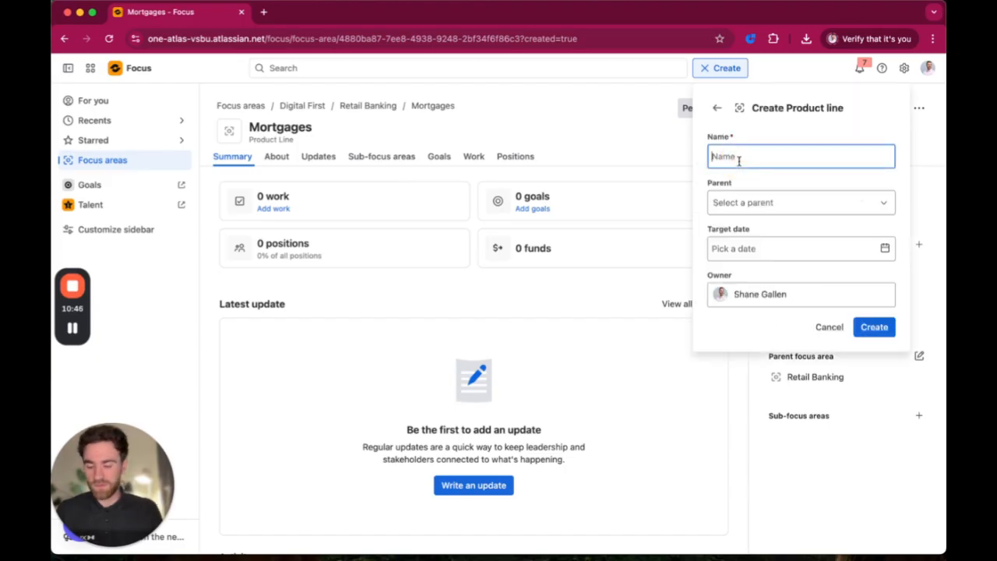
{"action": "type", "text": "SME Payments"}
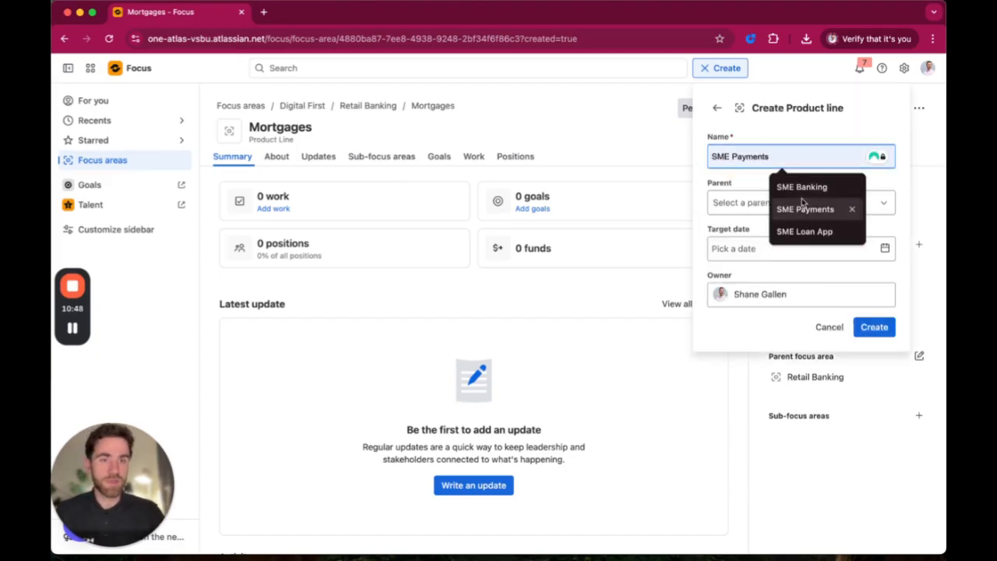
{"action": "left_click", "coordinate": [804, 208]}
{"action": "left_click", "coordinate": [760, 204]}
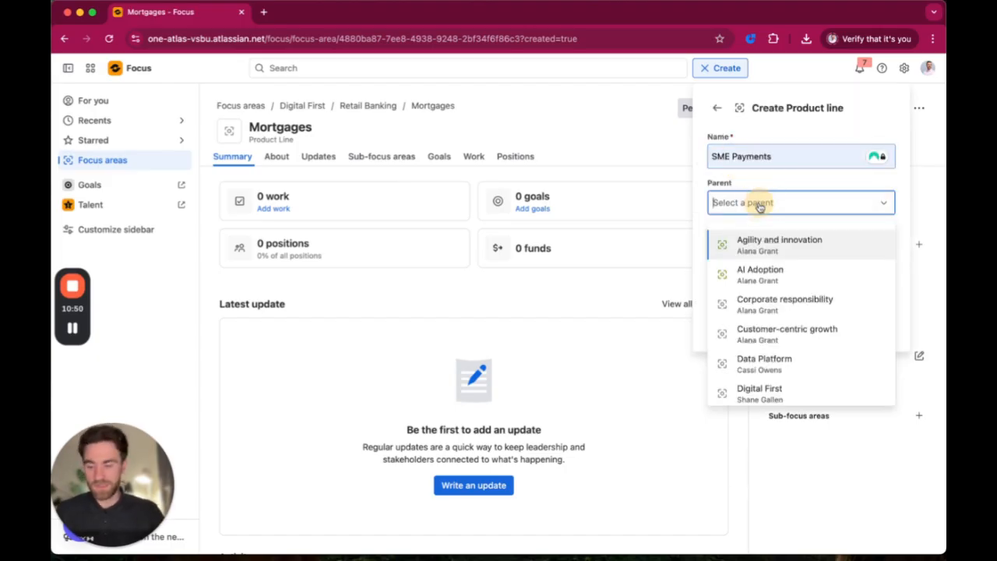
{"action": "type", "text": "SME"}
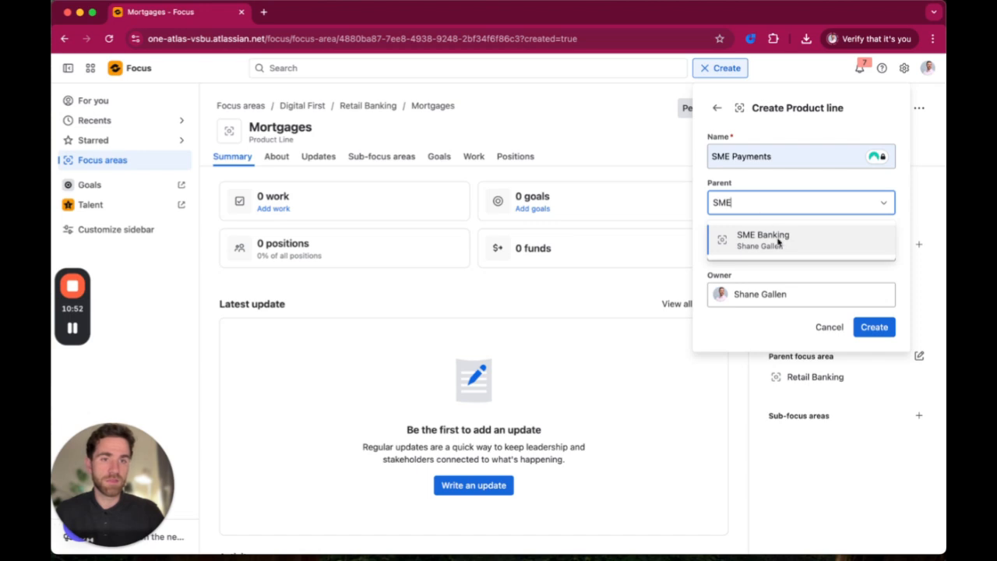
{"action": "left_click", "coordinate": [777, 240]}
{"action": "left_click", "coordinate": [874, 327]}
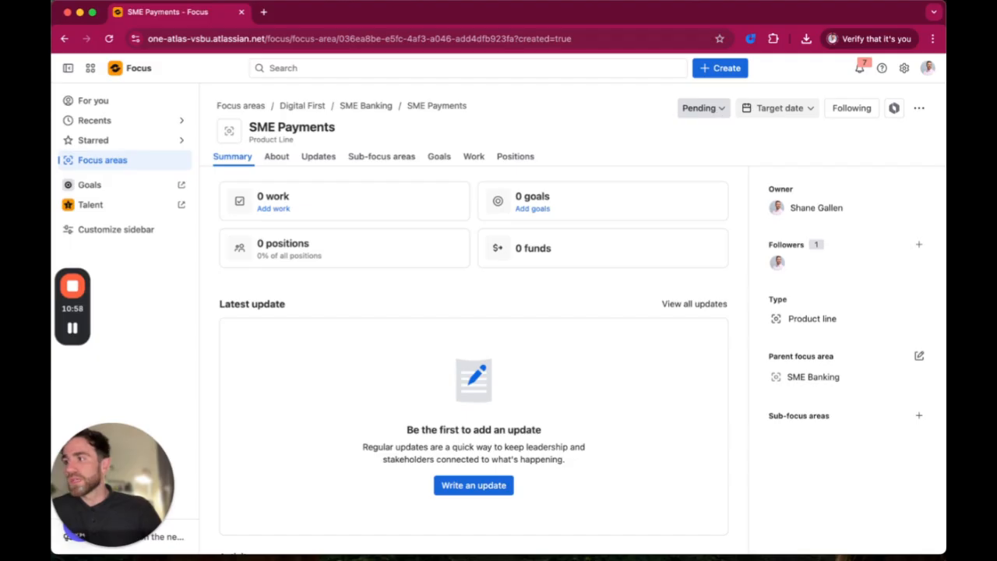
Step: Create a Product line focus area named "Investment Advisory" with Wealth Management as its parent
{"action": "left_click", "coordinate": [722, 69]}
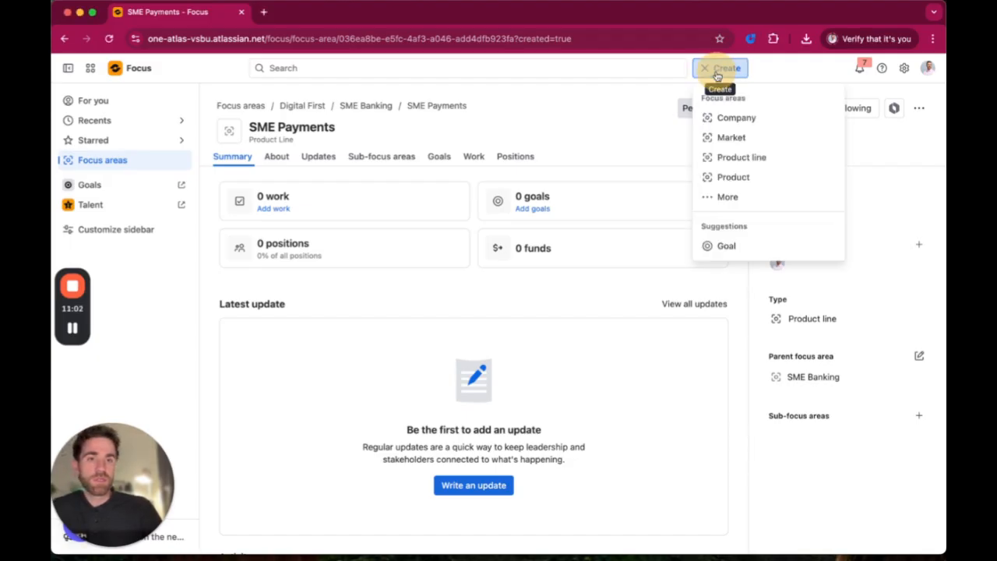
{"action": "left_click", "coordinate": [736, 159]}
{"action": "type", "text": "Investment Advisory"}
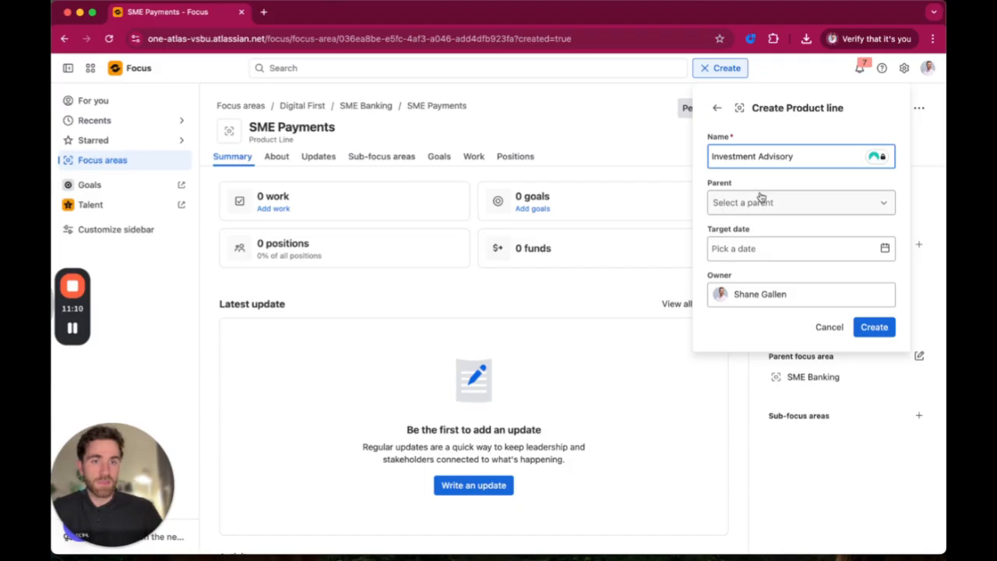
{"action": "left_click", "coordinate": [760, 199]}
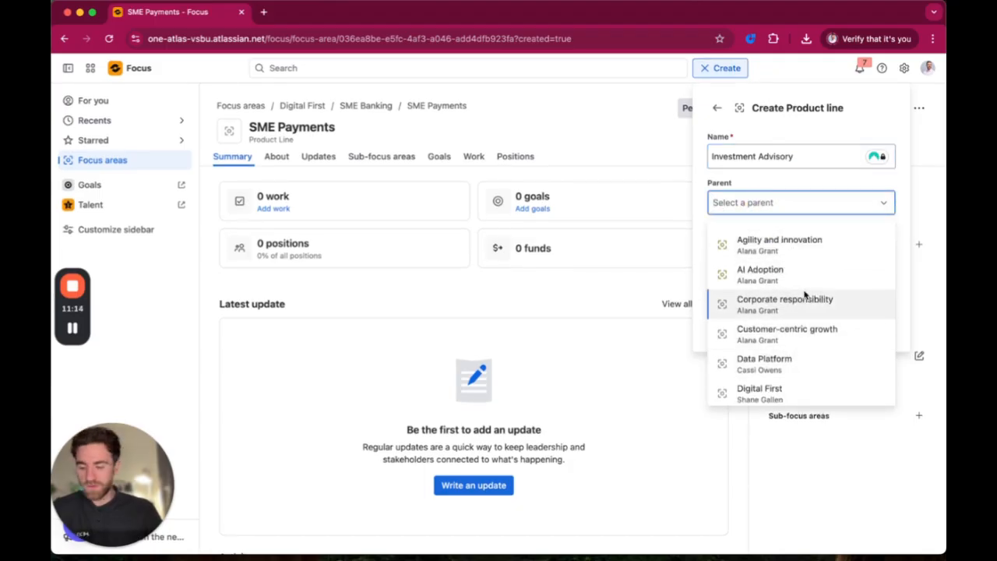
{"action": "type", "text": "wea"}
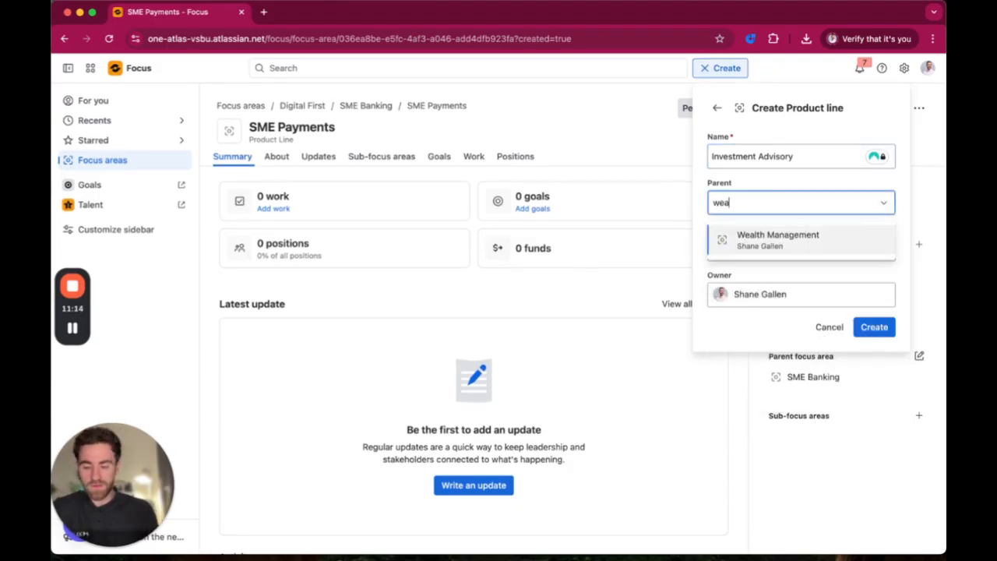
{"action": "left_click", "coordinate": [794, 251]}
{"action": "left_click", "coordinate": [873, 327]}
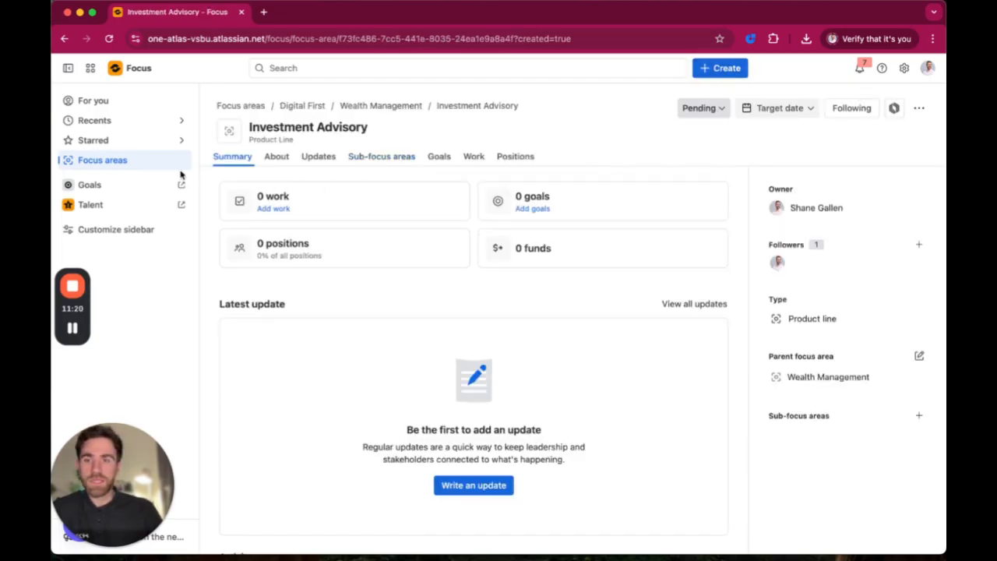
Step: Create a Product focus area named "SME Loans App" with SME Payments as its parent
{"action": "left_click", "coordinate": [718, 67]}
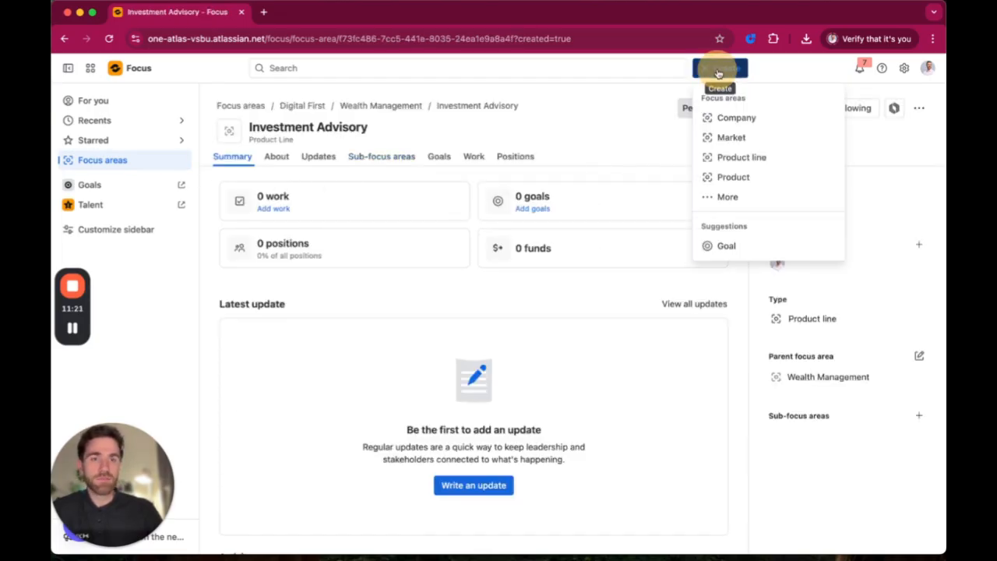
{"action": "left_click", "coordinate": [730, 178]}
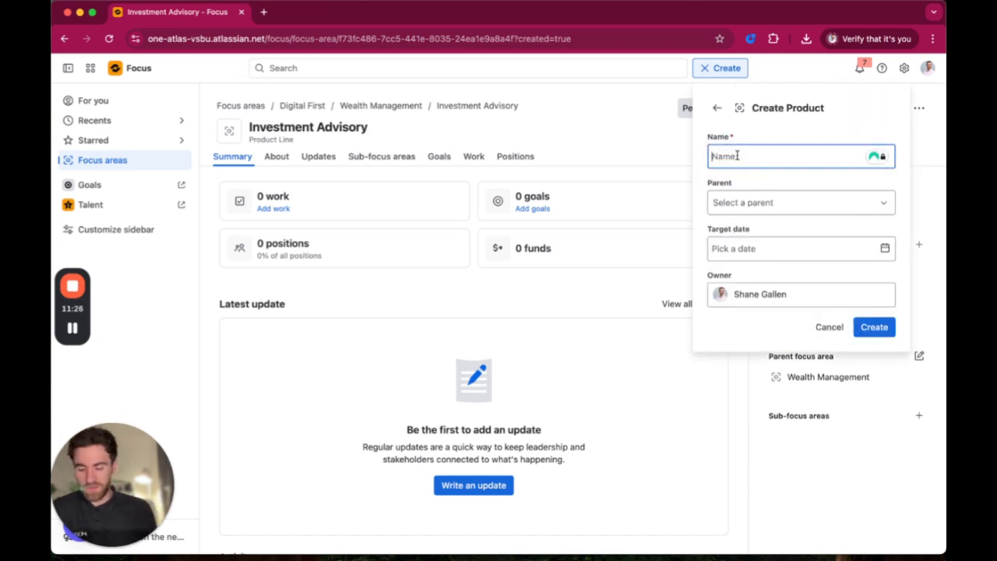
{"action": "type", "text": "SME Loan"}
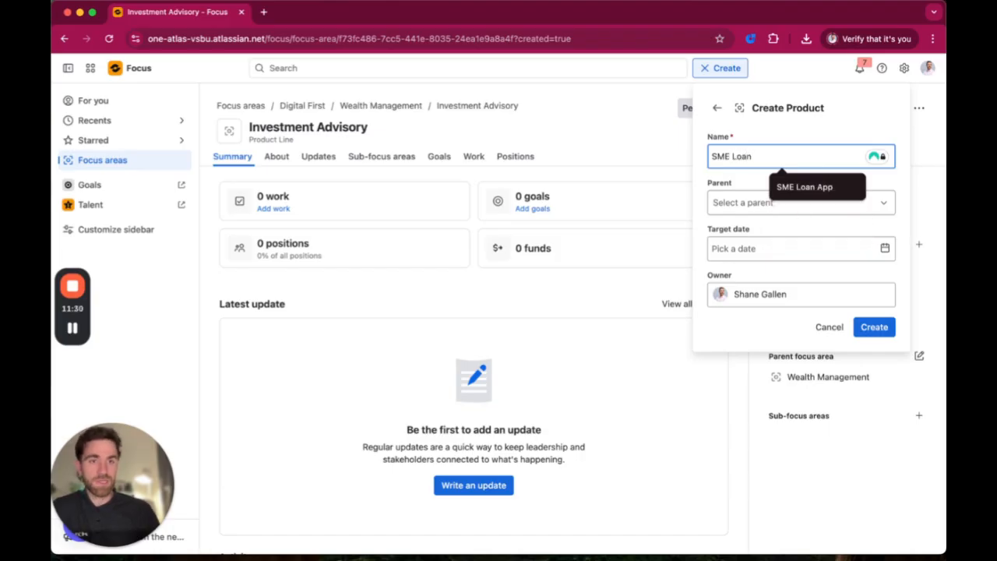
{"action": "type", "text": "s App"}
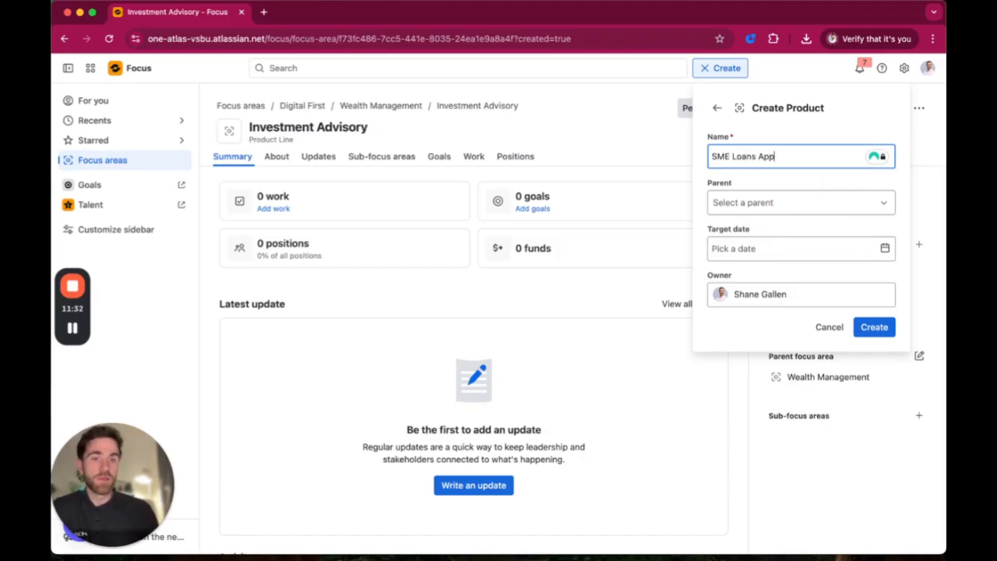
{"action": "left_click", "coordinate": [770, 202]}
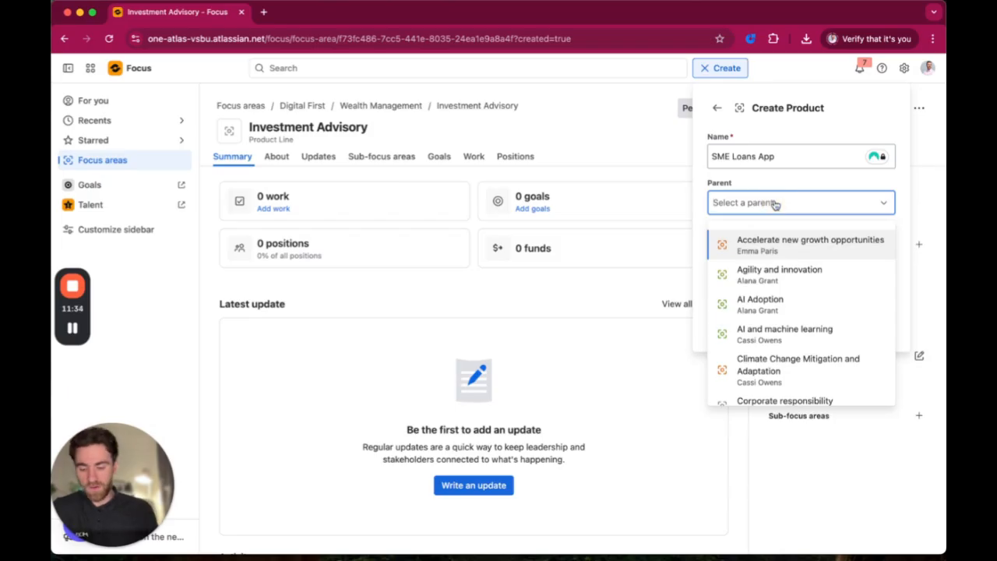
{"action": "type", "text": "SME"}
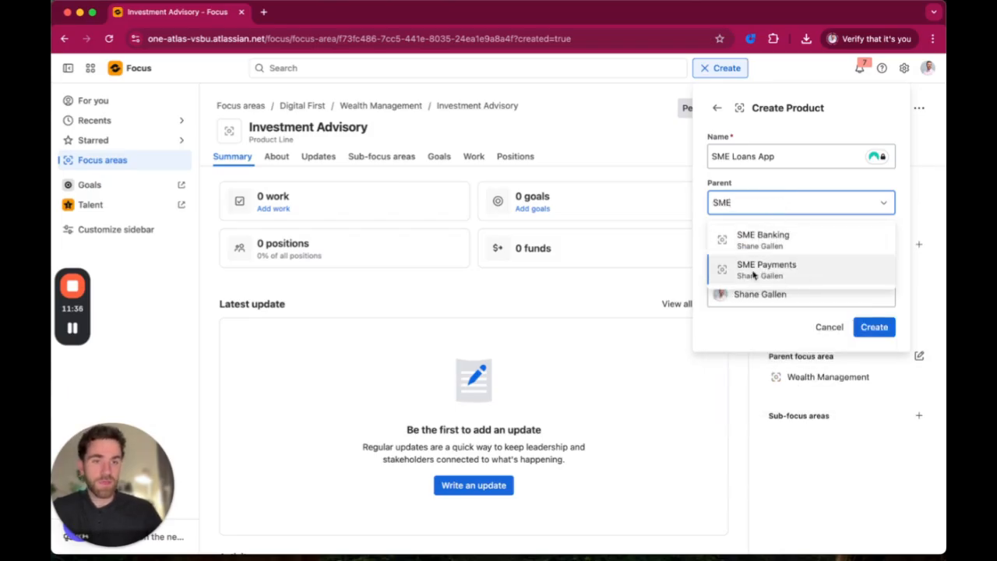
{"action": "left_click", "coordinate": [773, 274]}
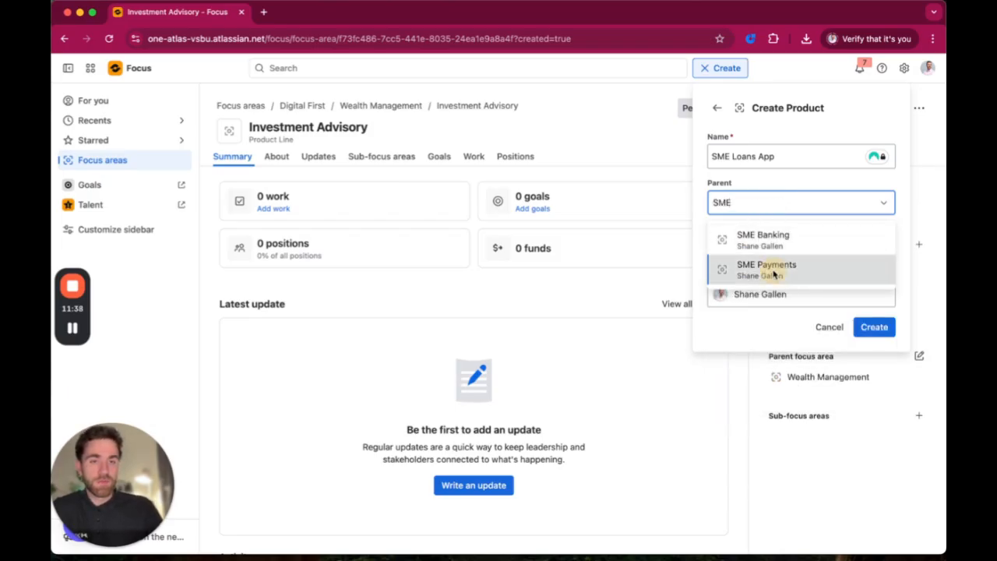
{"action": "left_click", "coordinate": [873, 330]}
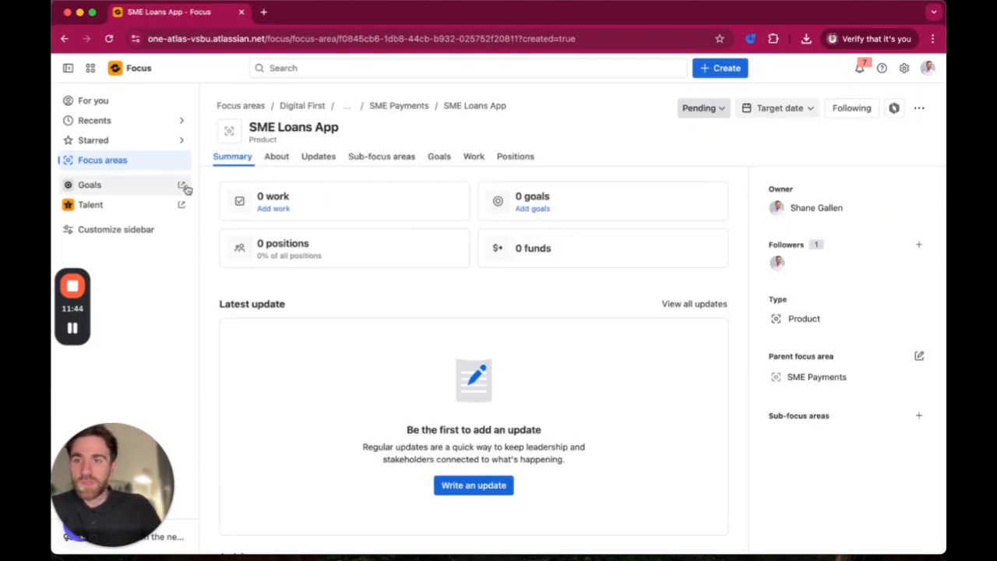
Step: Review the Digital First hierarchy in the focus areas list by expanding Retail Banking, SME Banking and SME Payments, and open SME Loans App
{"action": "left_click", "coordinate": [105, 161]}
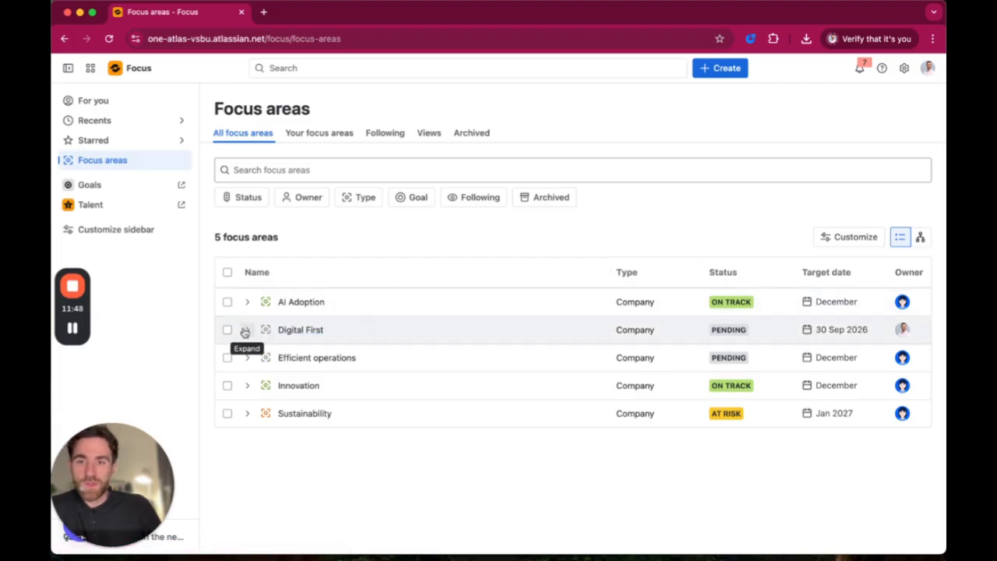
{"action": "left_click", "coordinate": [246, 336]}
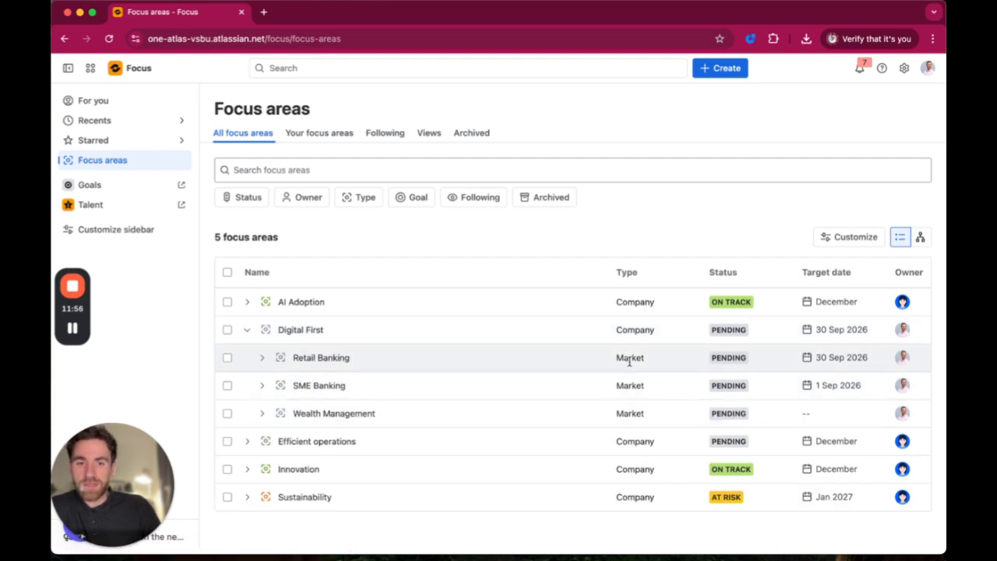
{"action": "left_click", "coordinate": [262, 359]}
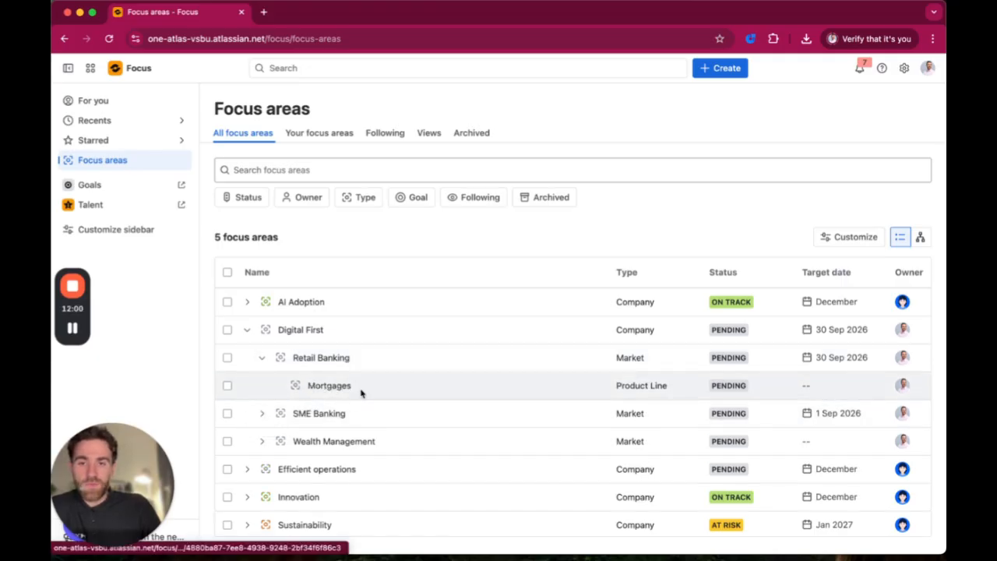
{"action": "left_click", "coordinate": [266, 414]}
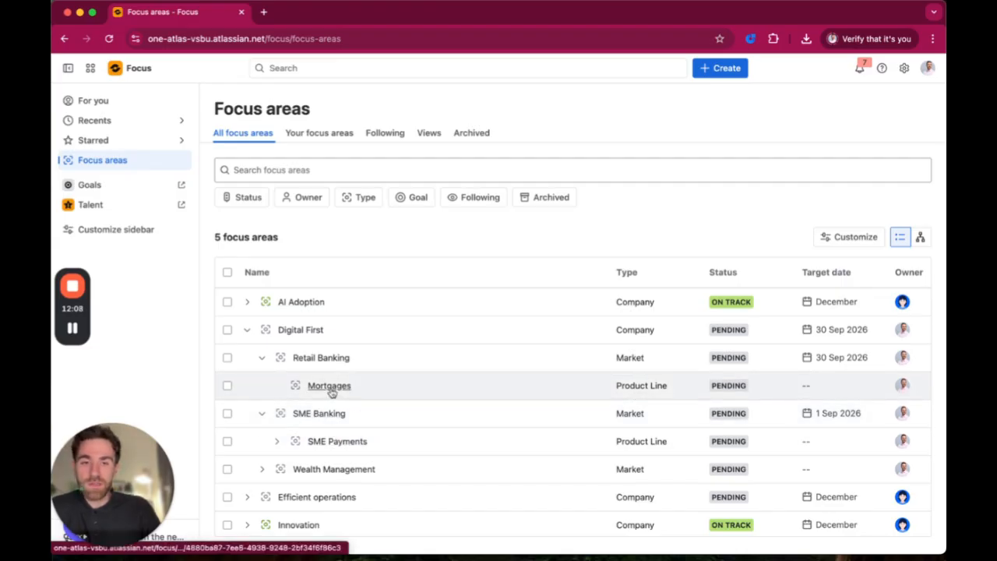
{"action": "left_click", "coordinate": [276, 444]}
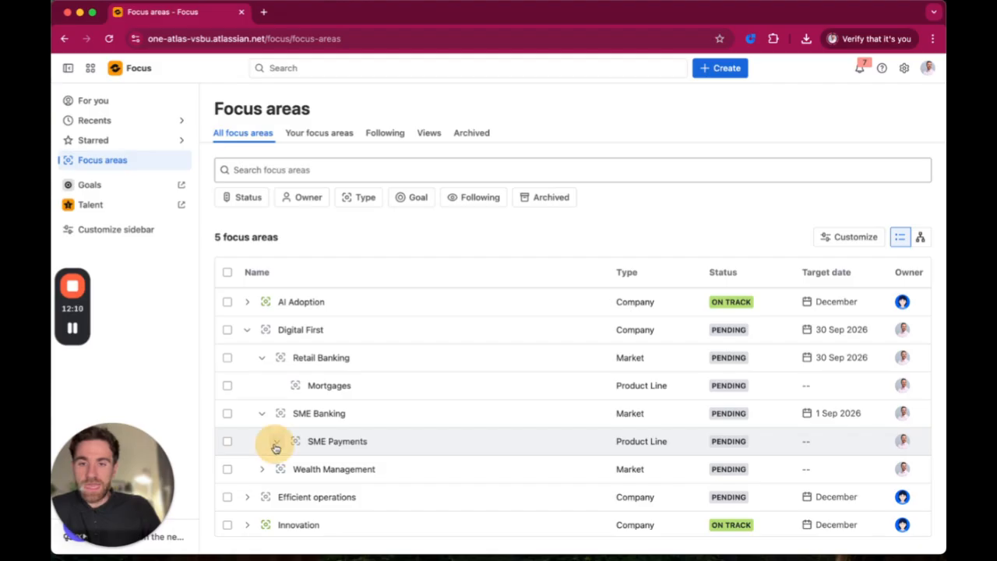
{"action": "scroll", "coordinate": [353, 422], "scroll_direction": "down", "scroll_amount": 2}
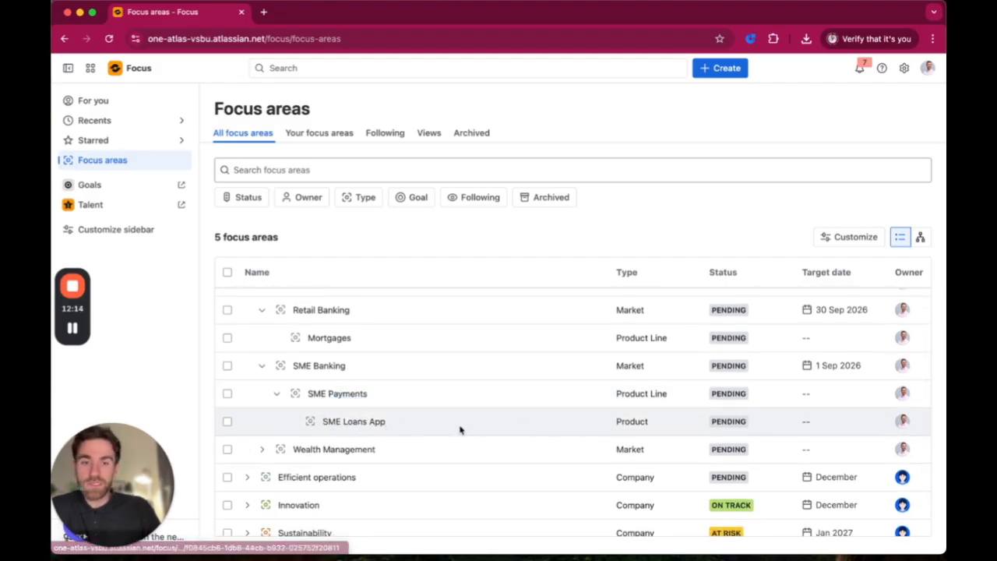
{"action": "scroll", "coordinate": [460, 429], "scroll_direction": "up", "scroll_amount": 2}
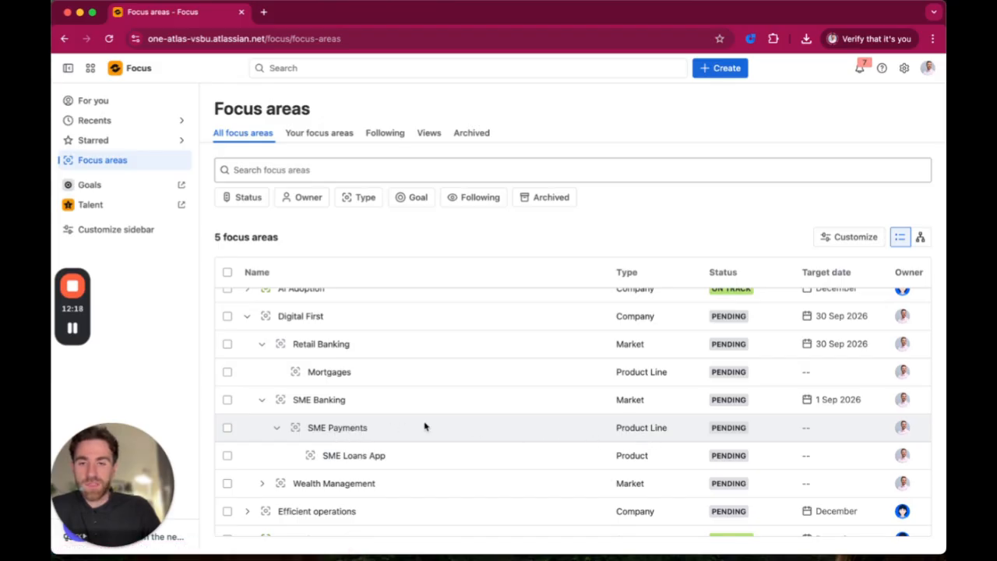
{"action": "scroll", "coordinate": [366, 393], "scroll_direction": "up", "scroll_amount": 1}
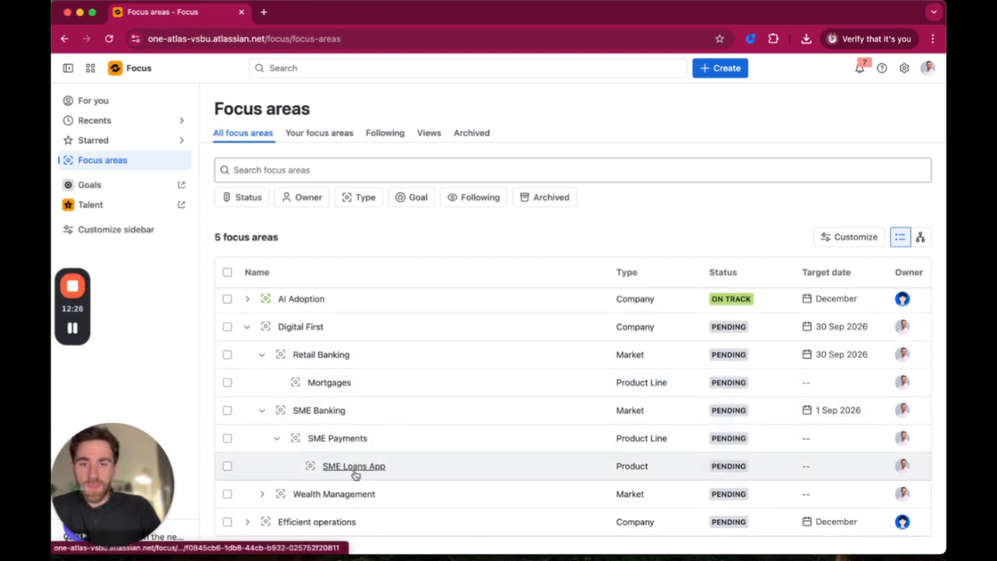
{"action": "left_click", "coordinate": [359, 467]}
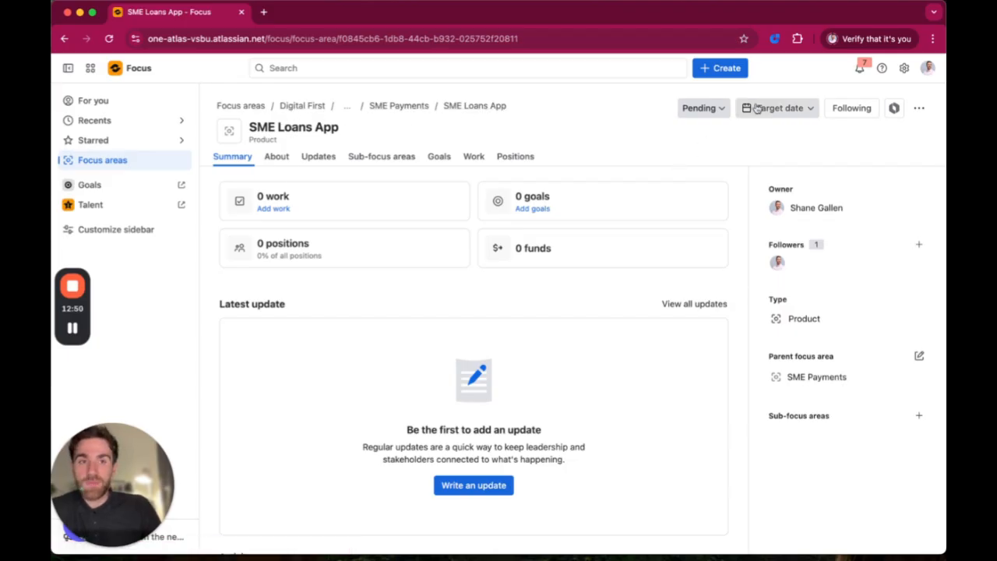
Step: Create a Team focus area named "Attract AI Talent" directly under Digital First, without a target date
{"action": "left_click", "coordinate": [714, 75]}
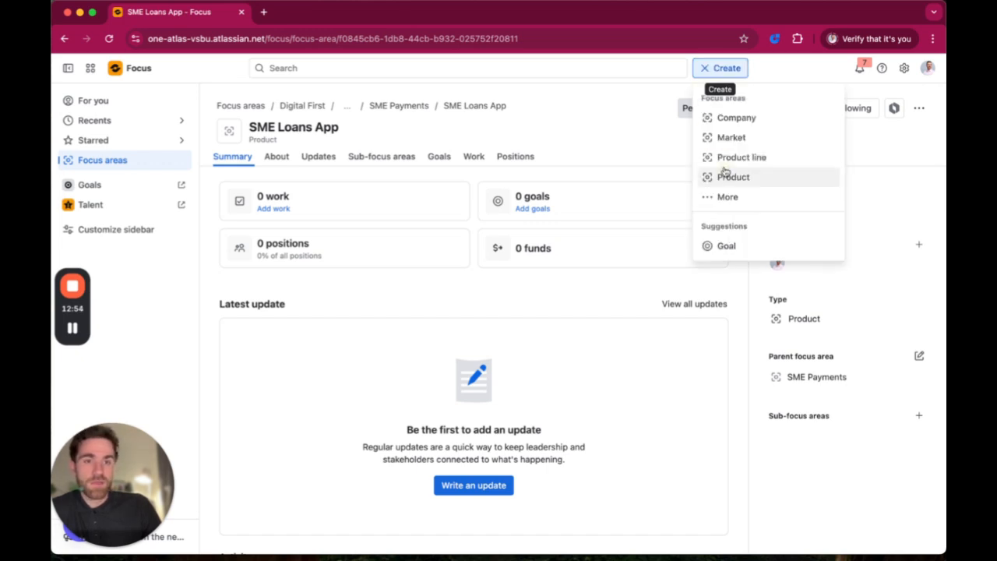
{"action": "left_click", "coordinate": [736, 195]}
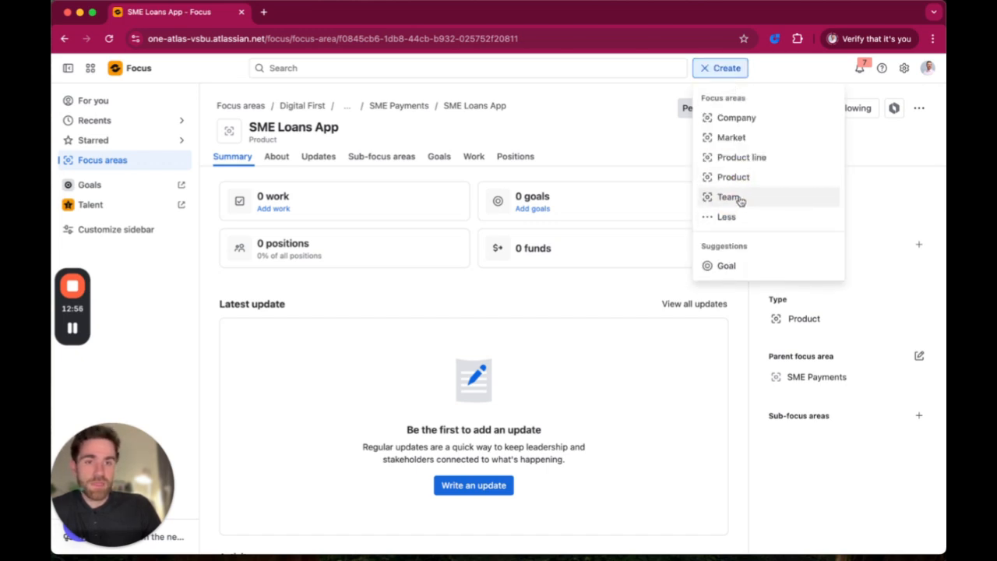
{"action": "left_click", "coordinate": [741, 197]}
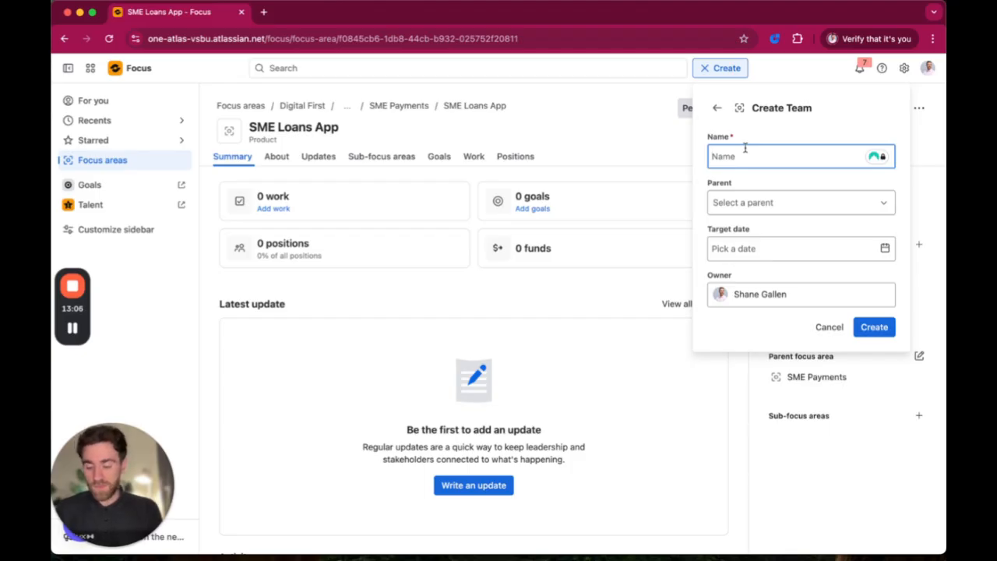
{"action": "type", "text": "Attract AI Talent"}
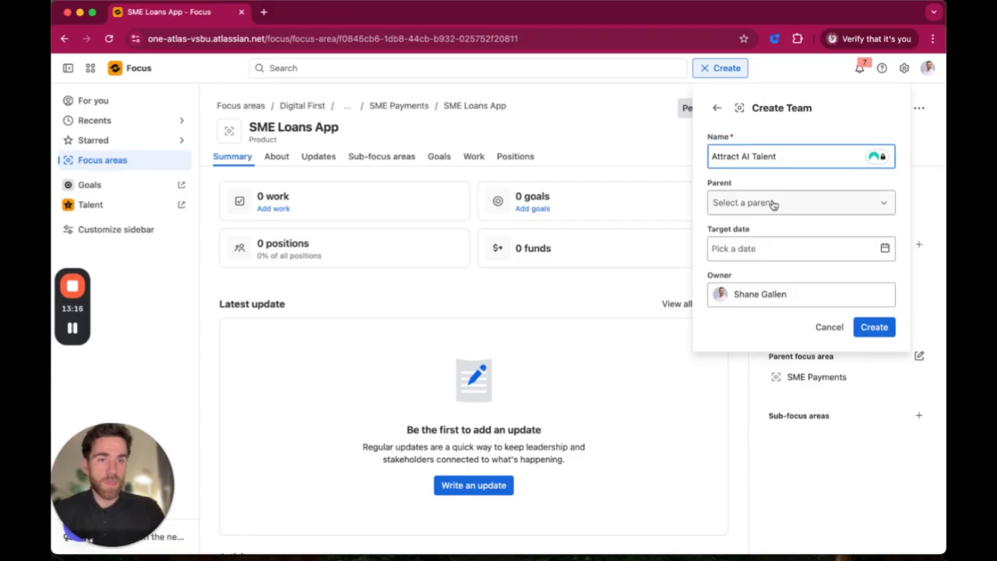
{"action": "left_click", "coordinate": [771, 202]}
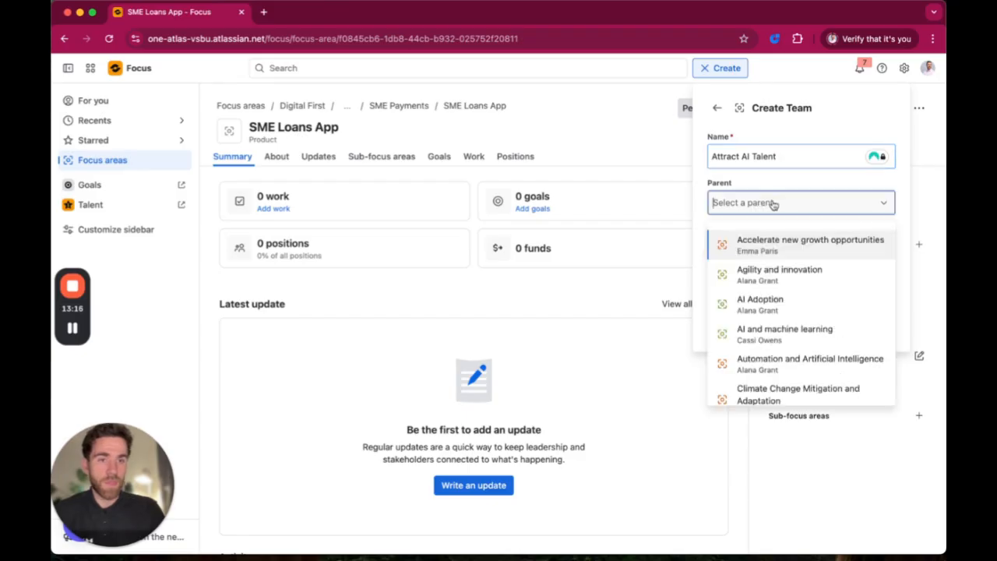
{"action": "scroll", "coordinate": [803, 294], "scroll_direction": "down", "scroll_amount": 5}
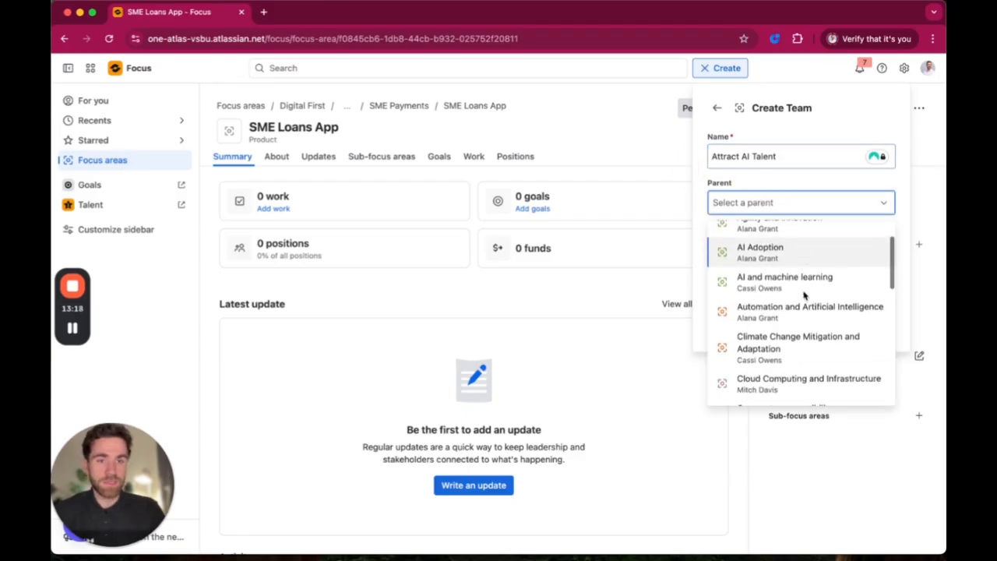
{"action": "scroll", "coordinate": [803, 295], "scroll_direction": "up", "scroll_amount": 5}
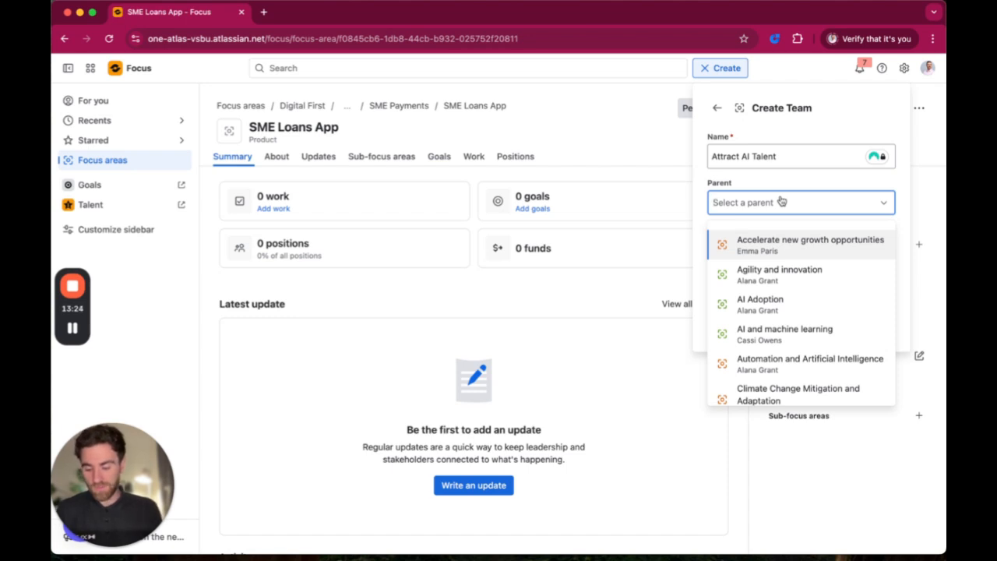
{"action": "type", "text": "C"}
{"action": "key", "text": "BackSpace"}
{"action": "type", "text": "Digi"}
{"action": "left_click", "coordinate": [785, 236]}
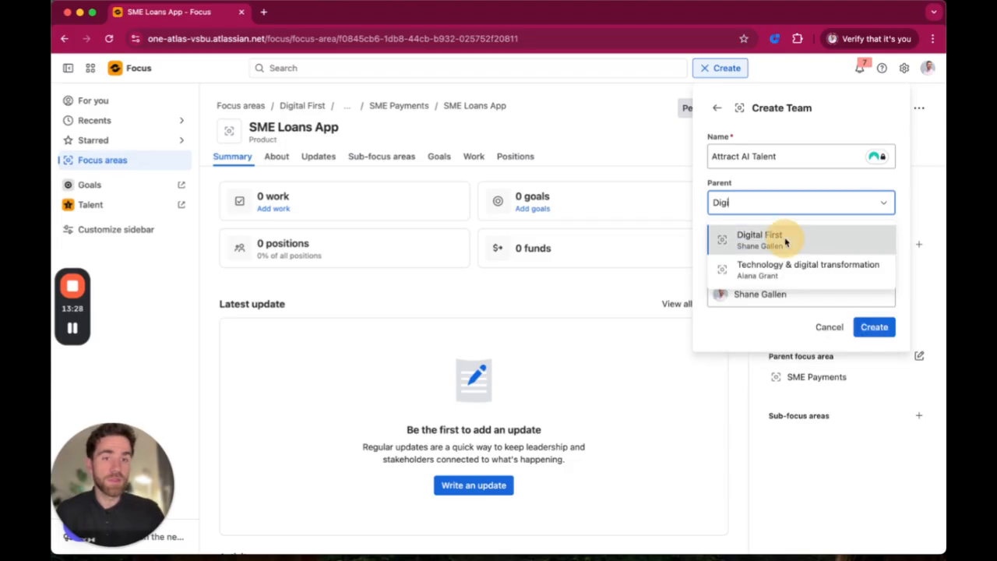
{"action": "left_click", "coordinate": [878, 328]}
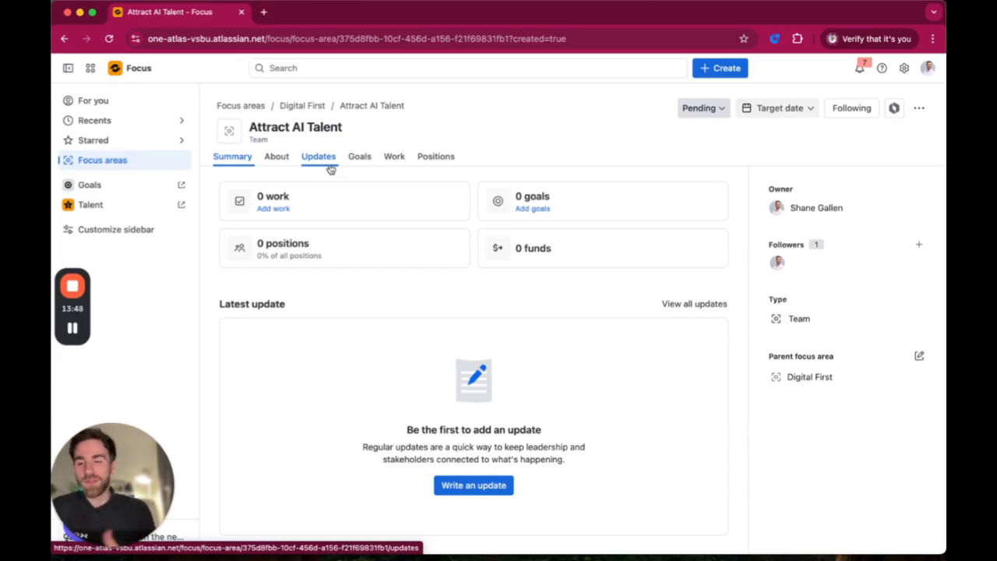
Step: Return to the focus areas list and expand Digital First to review its direct sub-focus areas
{"action": "left_click", "coordinate": [113, 161]}
{"action": "left_click", "coordinate": [248, 333]}
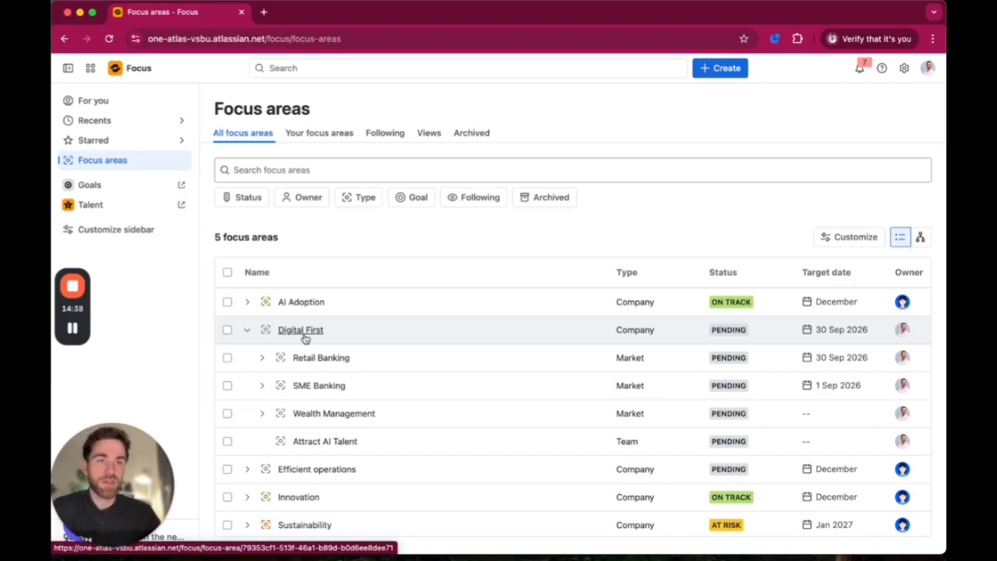
{"action": "mouse_move", "coordinate": [72, 286]}
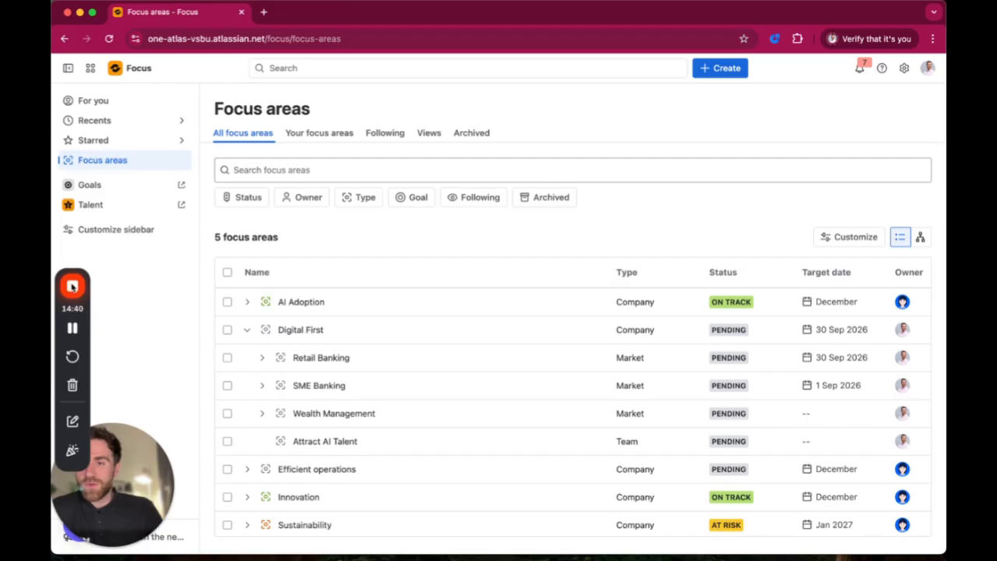